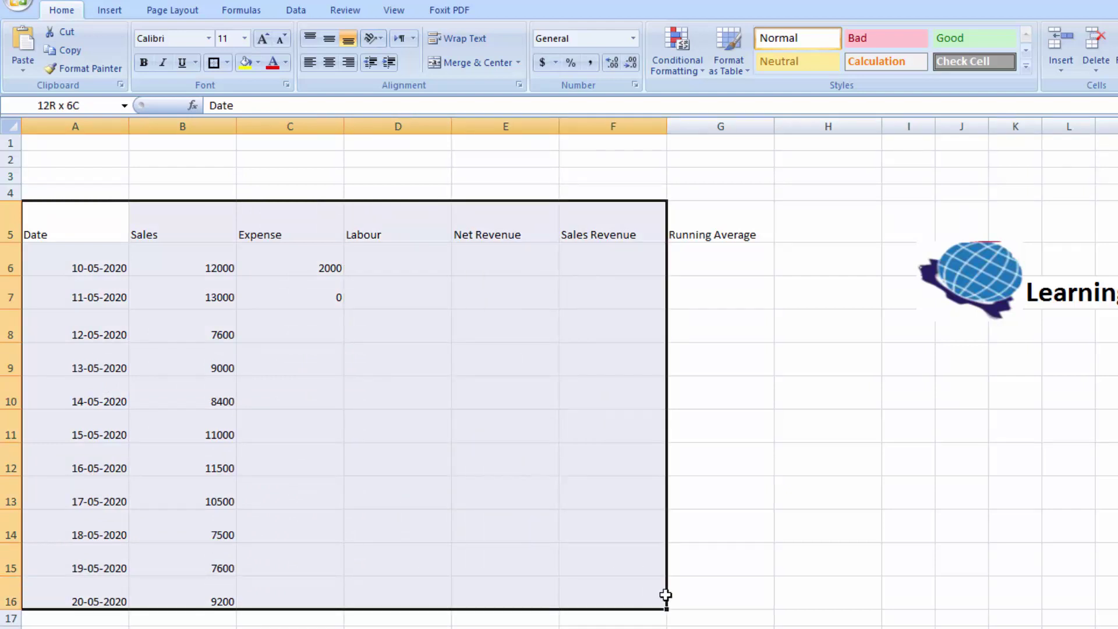
Step: Enlarge the text of the whole table A5:G16 to font size 18
{"action": "left_click", "coordinate": [263, 39]}
{"action": "left_click", "coordinate": [263, 39]}
{"action": "left_click", "coordinate": [262, 39]}
{"action": "left_click", "coordinate": [263, 39]}
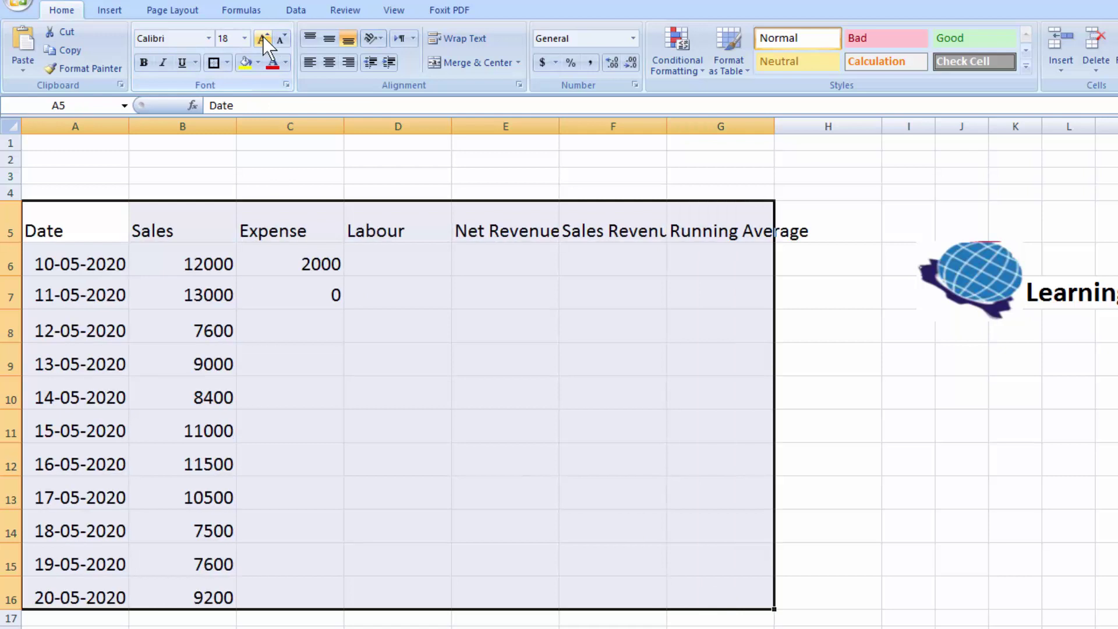
Step: Widen the Running Average, Sales Revenue and Net Revenue columns so their headings fit
{"action": "double_click", "coordinate": [772, 125]}
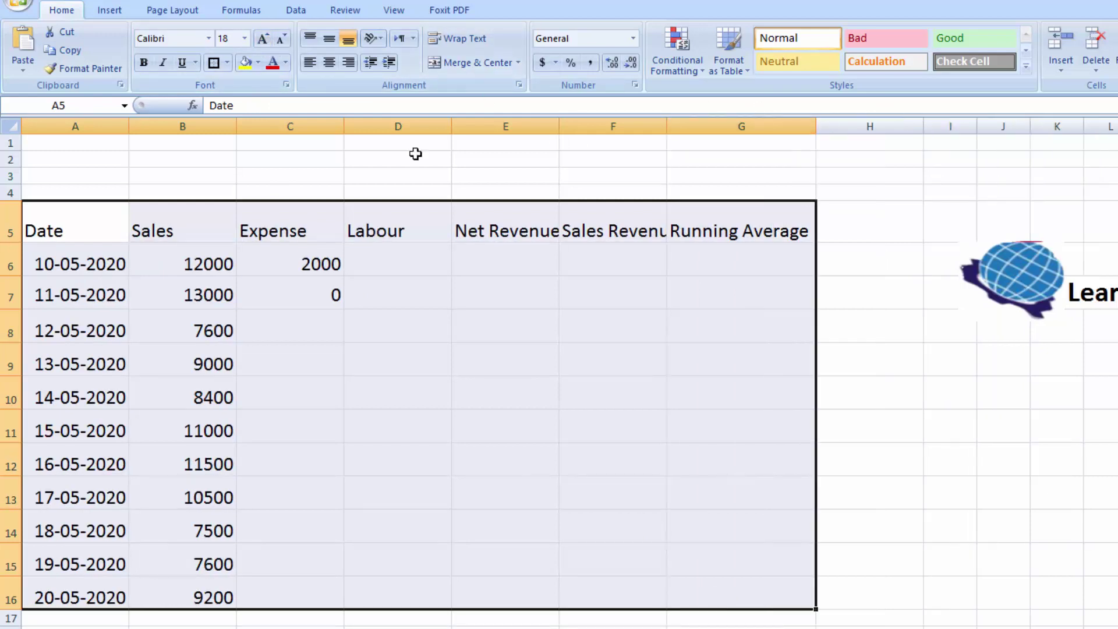
{"action": "left_click_drag", "start_coordinate": [667, 125], "coordinate": [699, 126]}
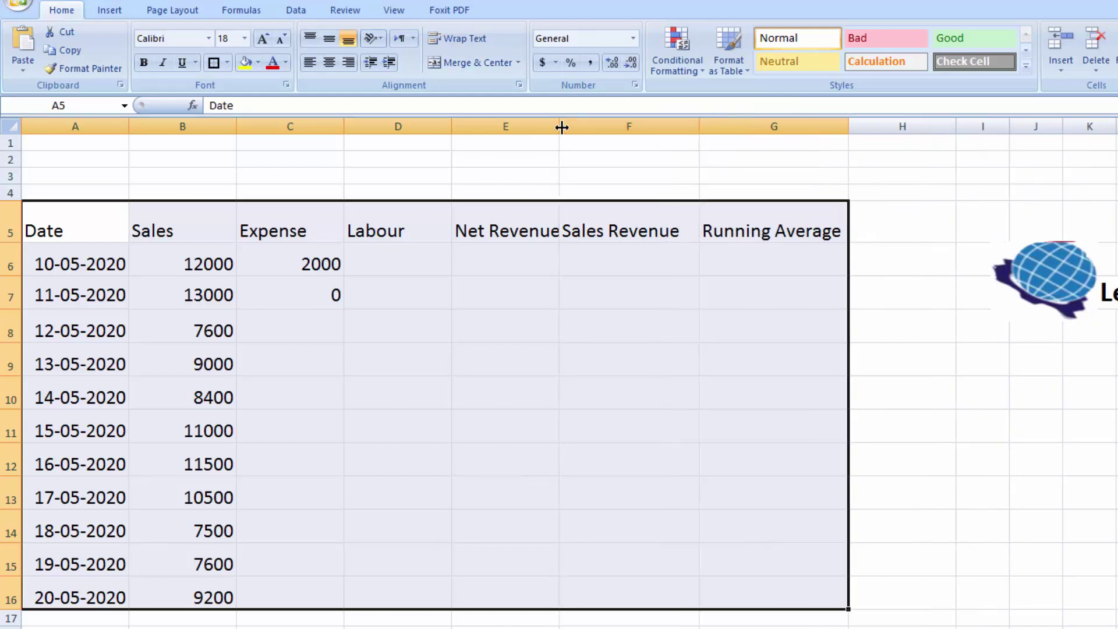
{"action": "left_click_drag", "start_coordinate": [560, 125], "coordinate": [600, 125]}
Step: Apply all borders to the table A5:G16, plus a thick box border around it
{"action": "left_click_drag", "start_coordinate": [87, 222], "coordinate": [749, 601]}
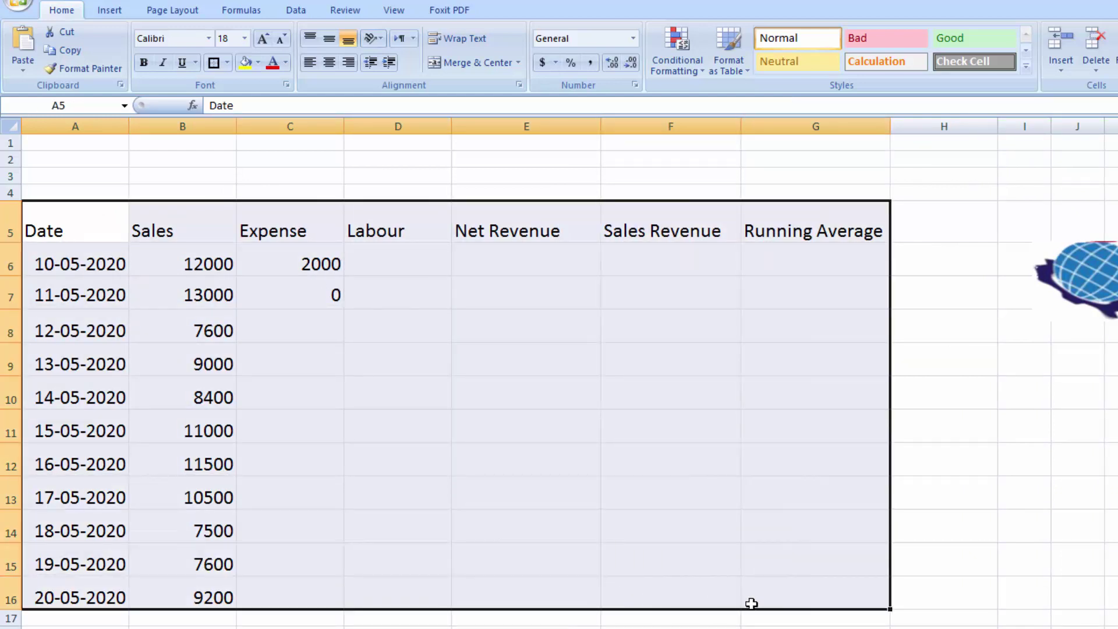
{"action": "left_click", "coordinate": [227, 63]}
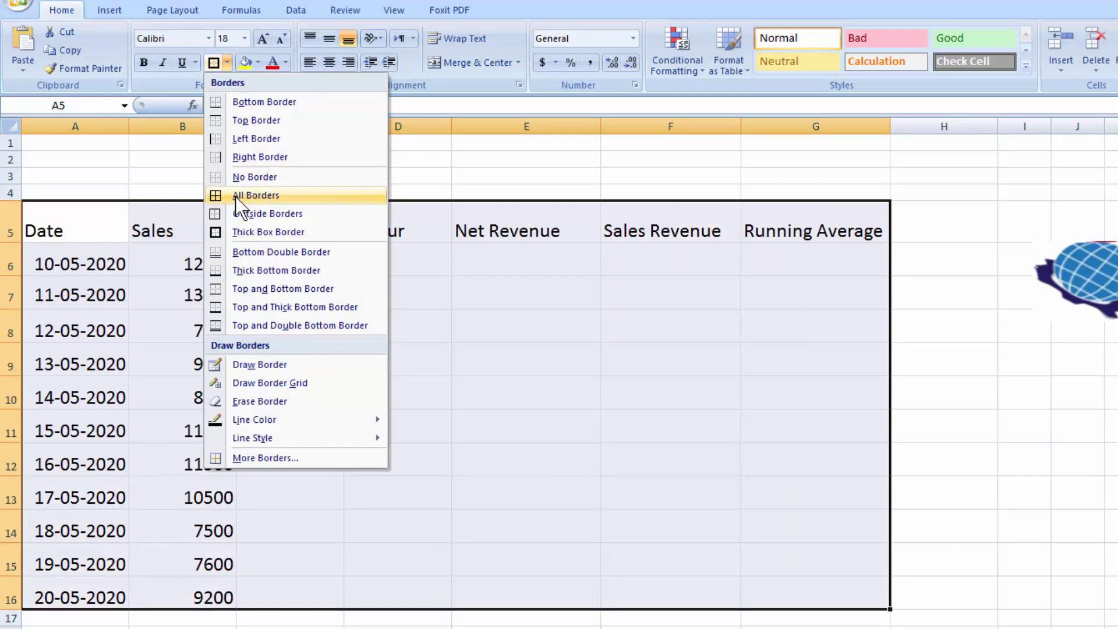
{"action": "left_click", "coordinate": [235, 195]}
{"action": "left_click", "coordinate": [229, 62]}
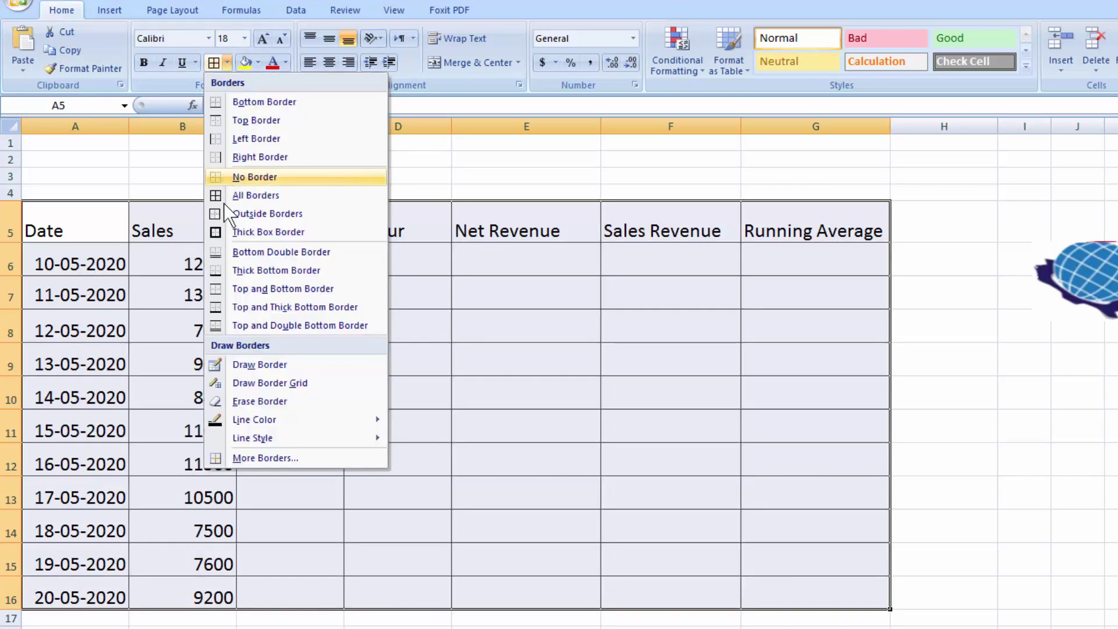
{"action": "left_click", "coordinate": [268, 232]}
Step: Make the header row A5:G5 bold and underlined, and align it vertically to the middle
{"action": "left_click", "coordinate": [80, 231]}
{"action": "left_click_drag", "start_coordinate": [79, 231], "coordinate": [823, 234]}
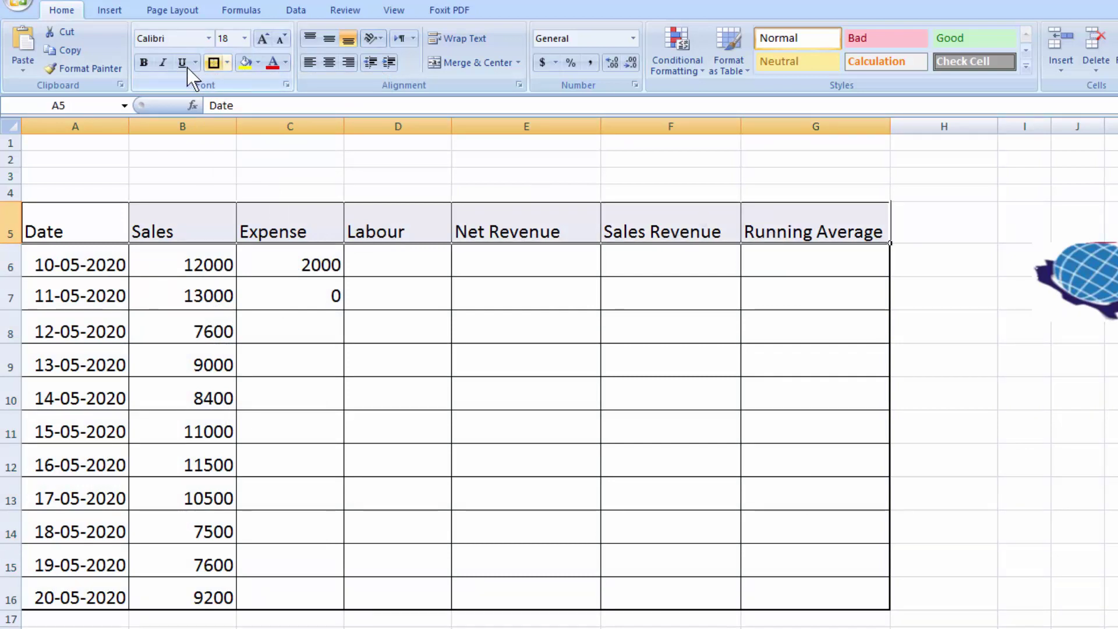
{"action": "left_click", "coordinate": [145, 62]}
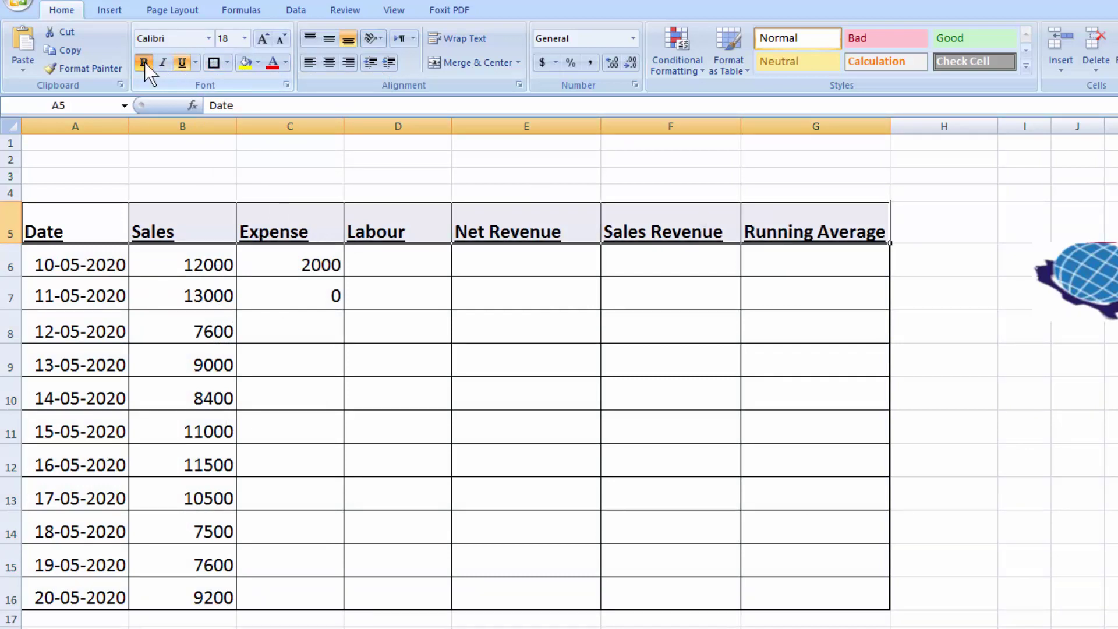
{"action": "left_click", "coordinate": [329, 42]}
{"action": "left_click", "coordinate": [655, 375]}
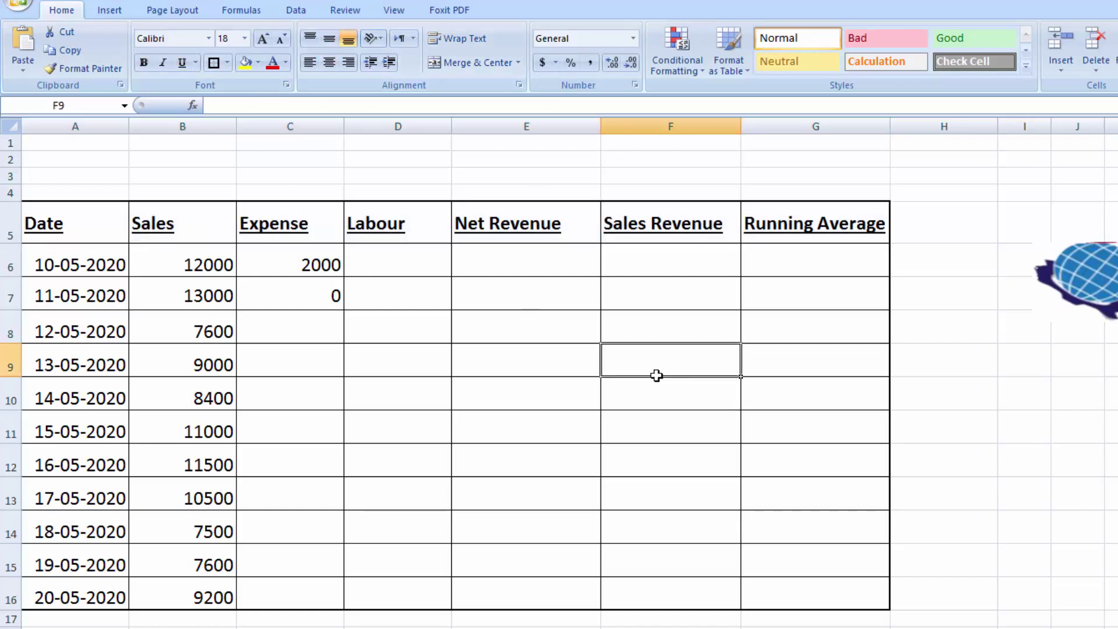
Step: Clear the existing Expense values in cells C6 and C7
{"action": "left_click", "coordinate": [299, 267]}
{"action": "key", "text": "BackSpace"}
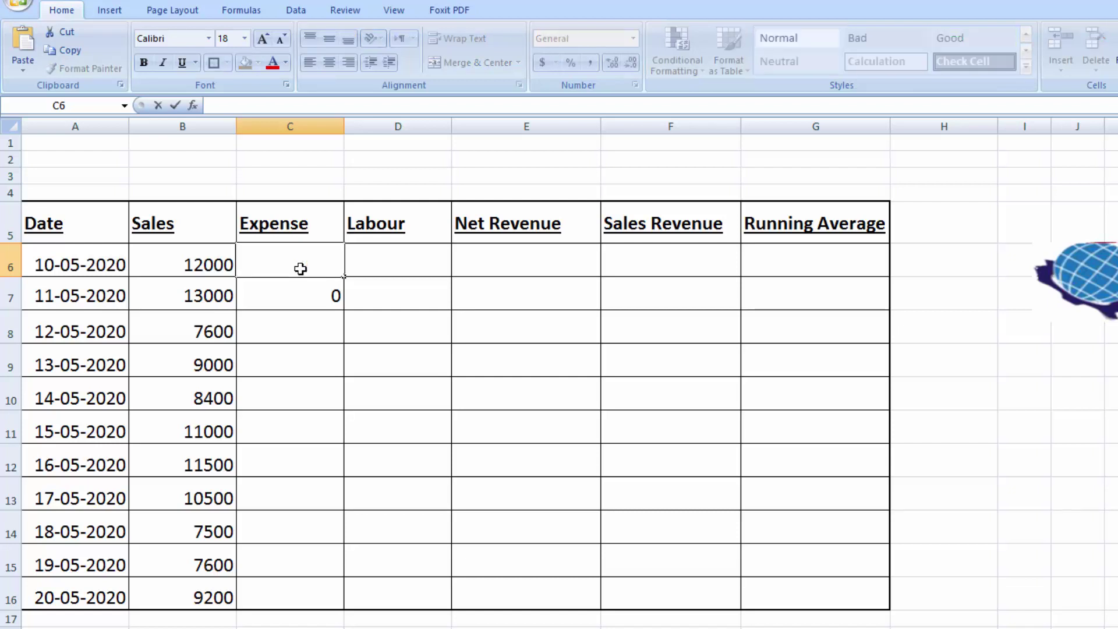
{"action": "left_click", "coordinate": [322, 291]}
{"action": "key", "text": "Delete"}
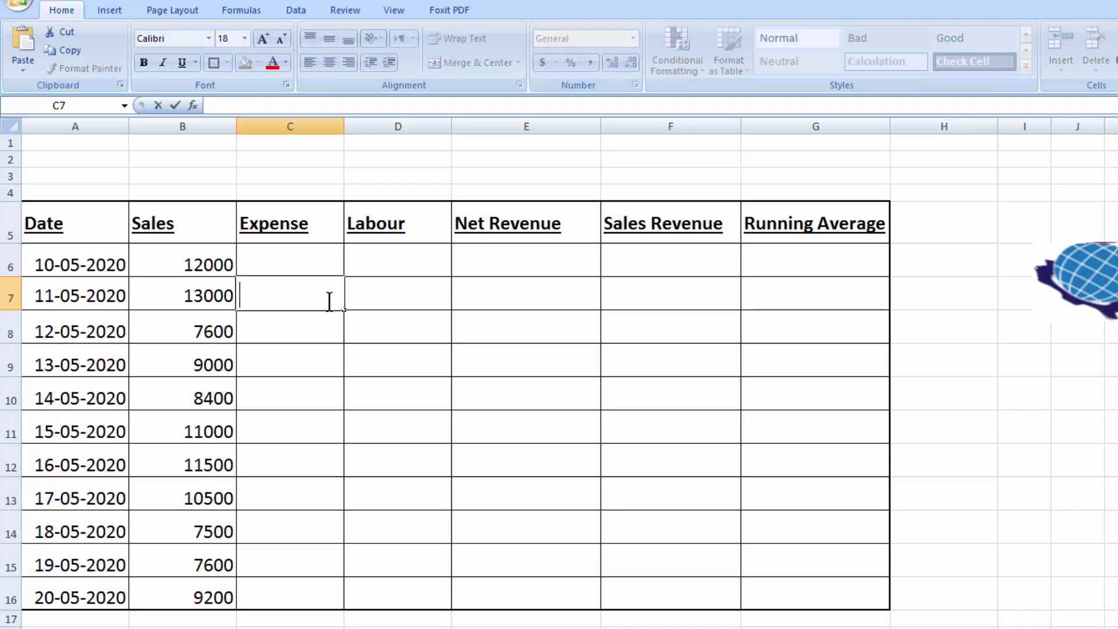
Step: Calculate the Expense in C6 with =B6*30% and fill the formula down to C16
{"action": "left_click", "coordinate": [286, 267]}
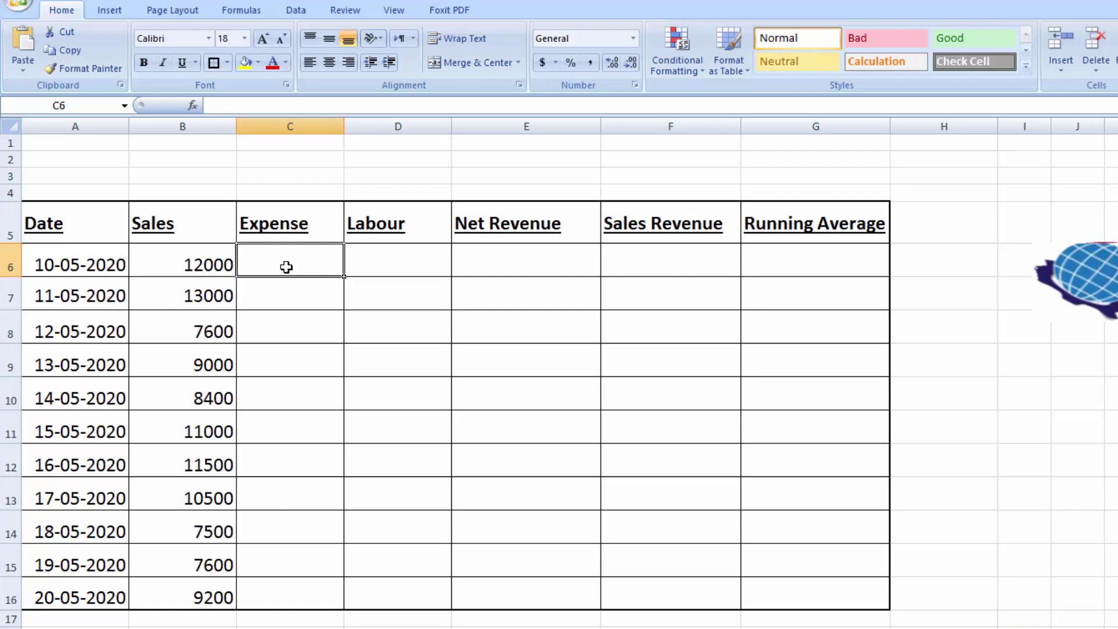
{"action": "type", "text": "="}
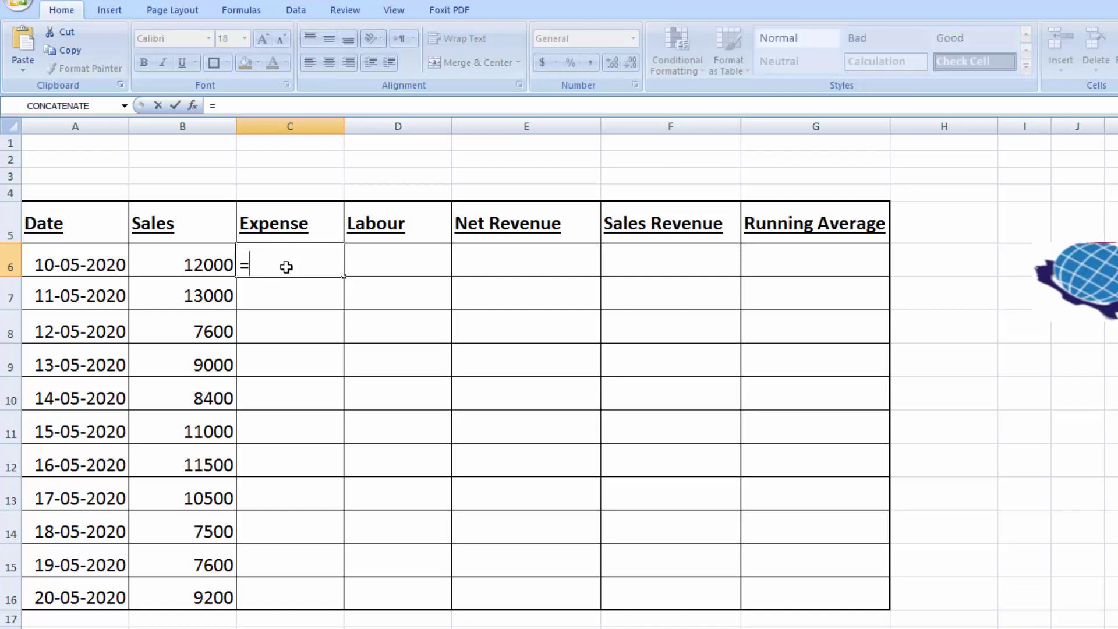
{"action": "left_click", "coordinate": [212, 264]}
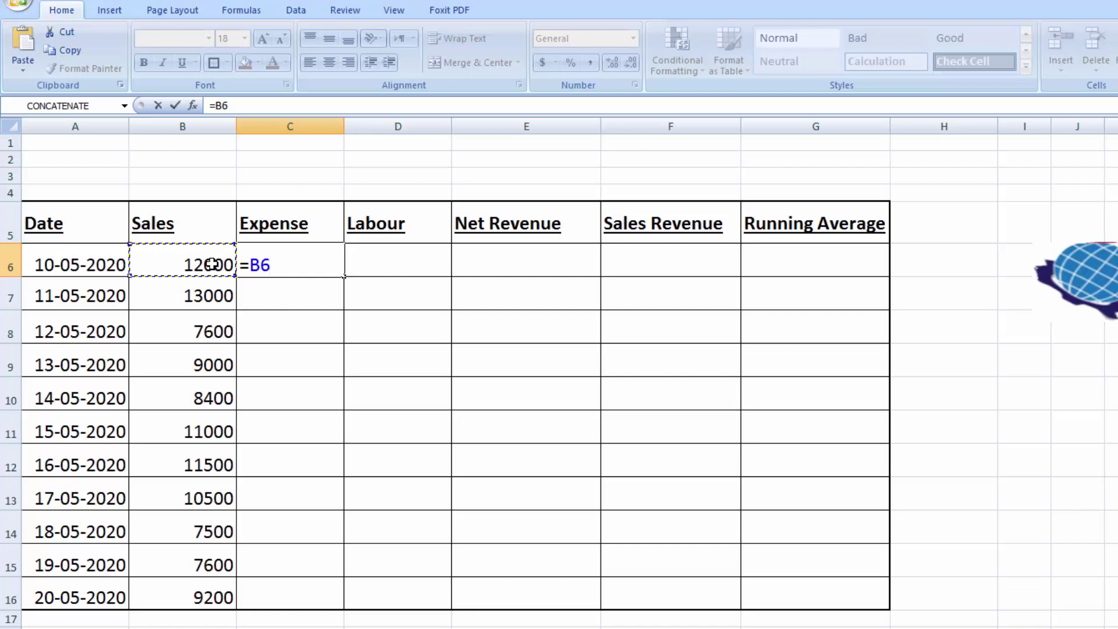
{"action": "type", "text": "*30"}
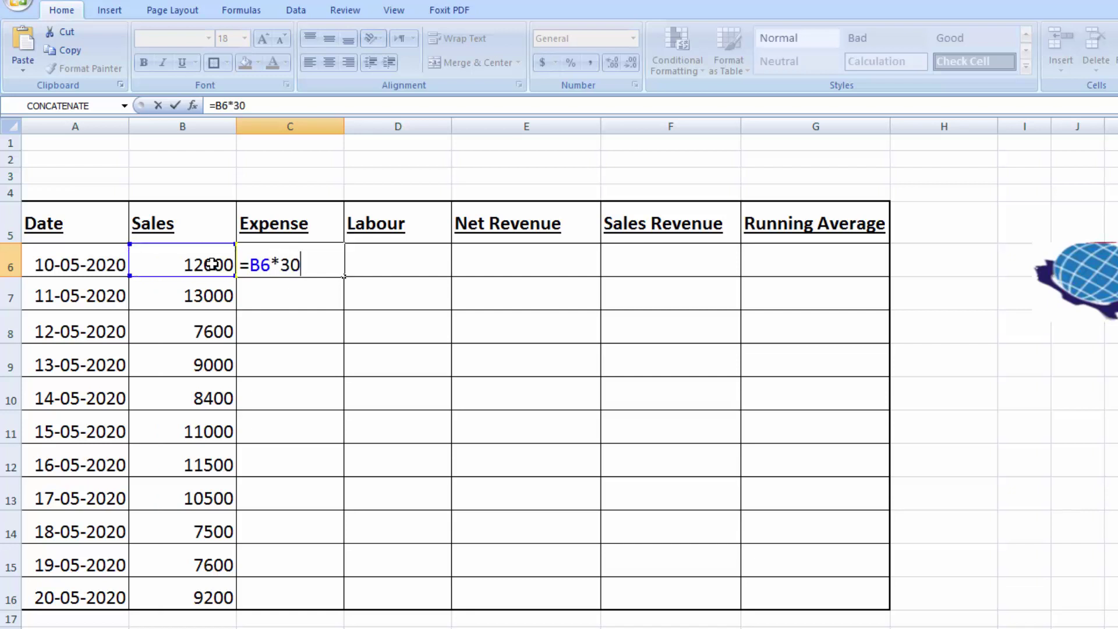
{"action": "type", "text": "%"}
{"action": "key", "text": "Return"}
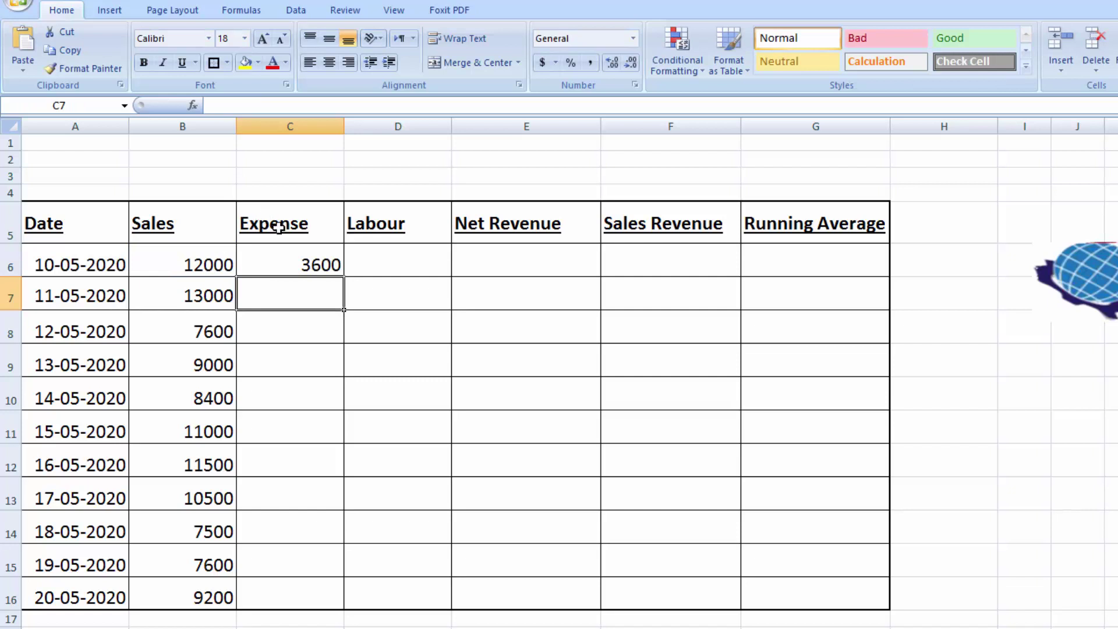
{"action": "left_click", "coordinate": [338, 268]}
{"action": "left_click_drag", "start_coordinate": [344, 288], "coordinate": [324, 596]}
Step: Calculate the Labour cost in D6 with the formula =B6*20%
{"action": "left_click", "coordinate": [406, 263]}
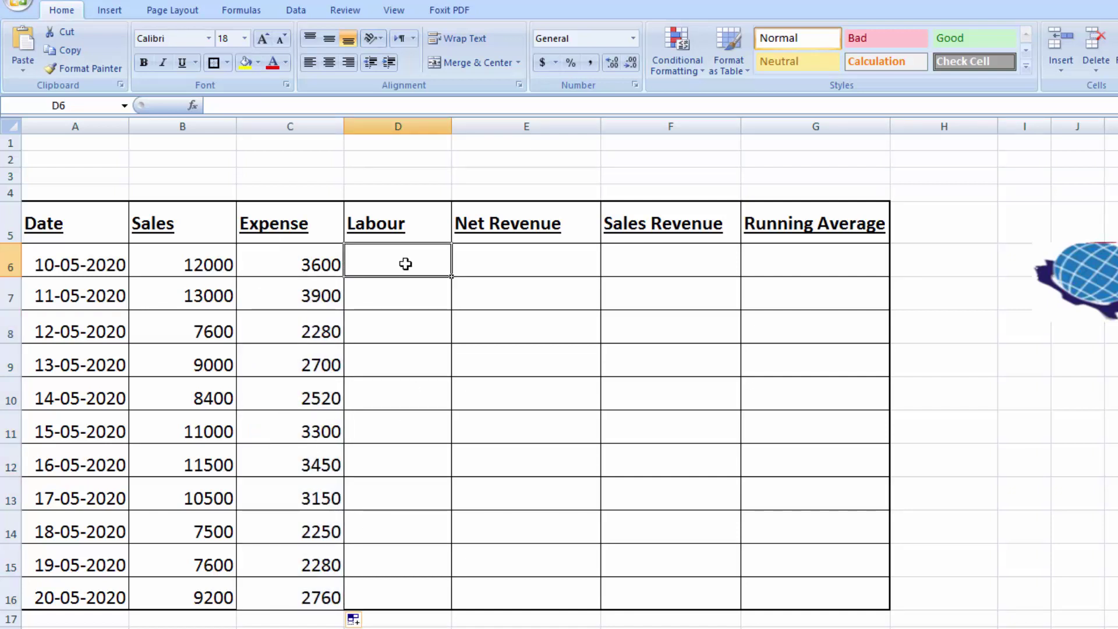
{"action": "type", "text": "="}
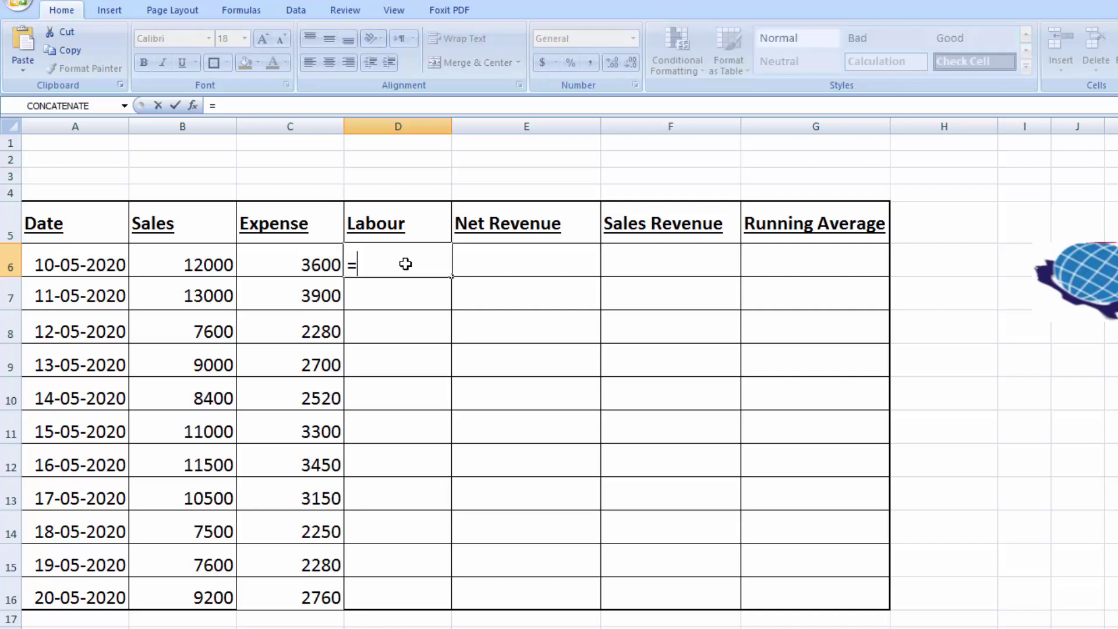
{"action": "left_click", "coordinate": [209, 260]}
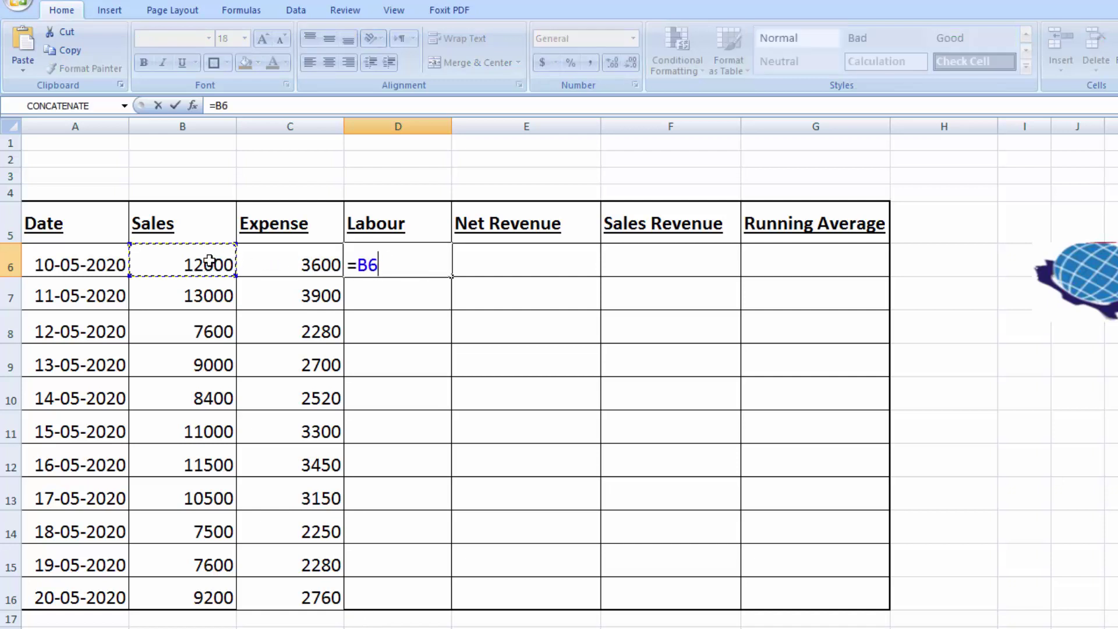
{"action": "type", "text": "*20"}
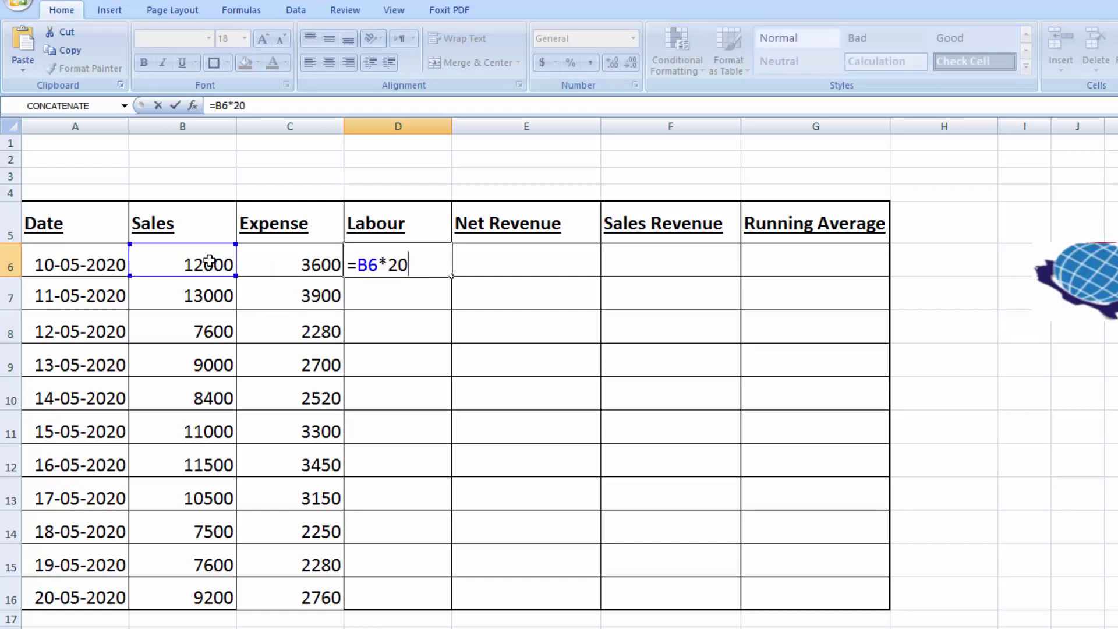
{"action": "type", "text": "%"}
{"action": "key", "text": "Return"}
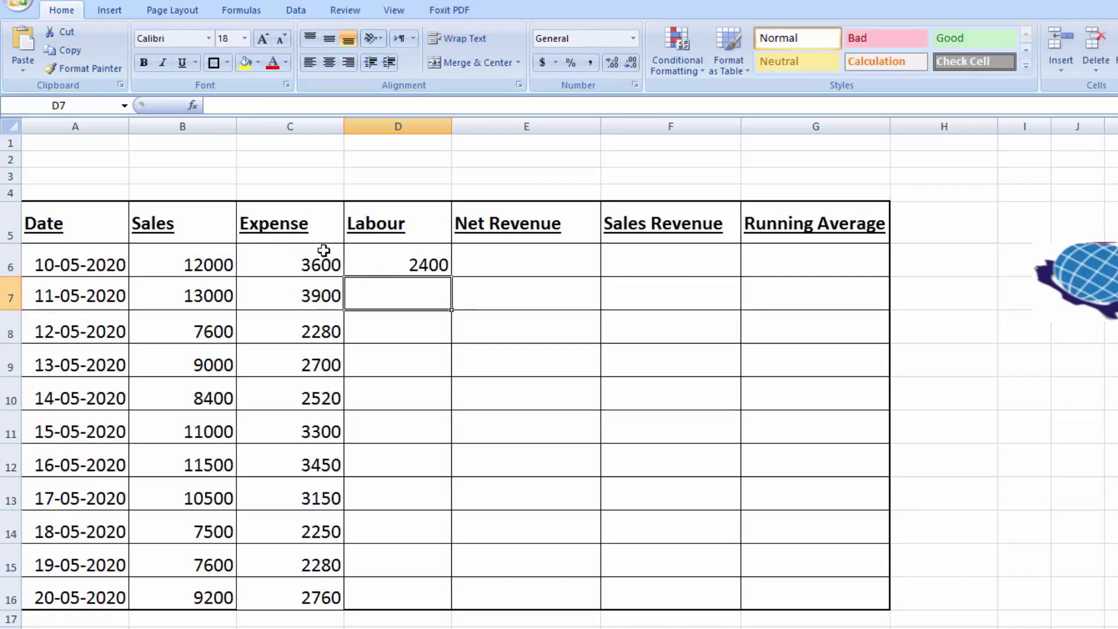
Step: Fill the Labour formula from D6 down through D16
{"action": "left_click", "coordinate": [401, 259]}
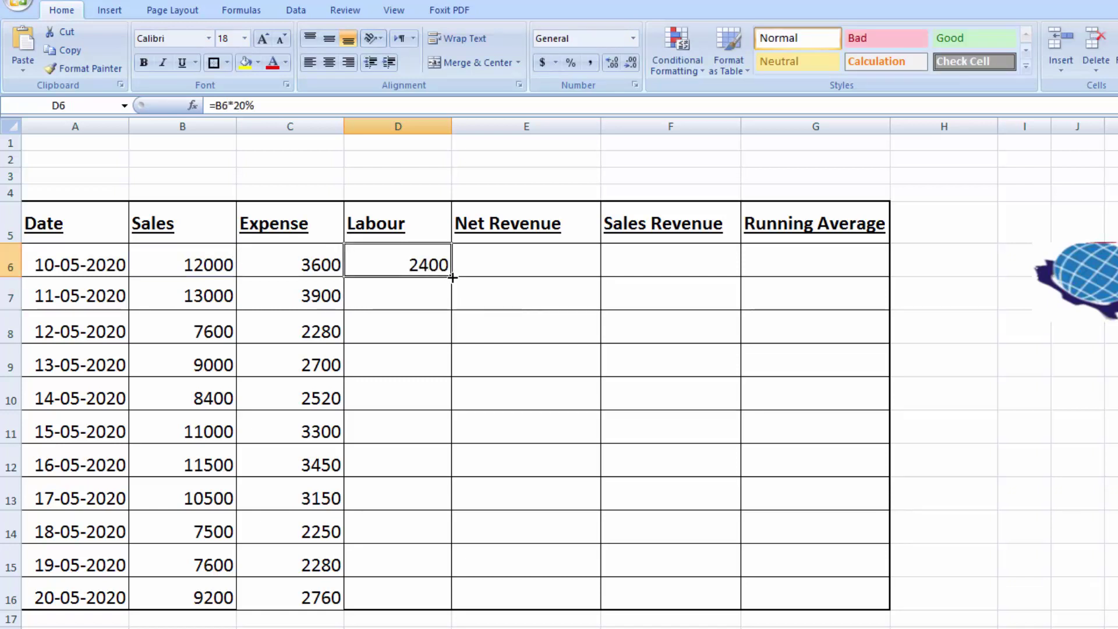
{"action": "left_click_drag", "start_coordinate": [452, 278], "coordinate": [453, 603]}
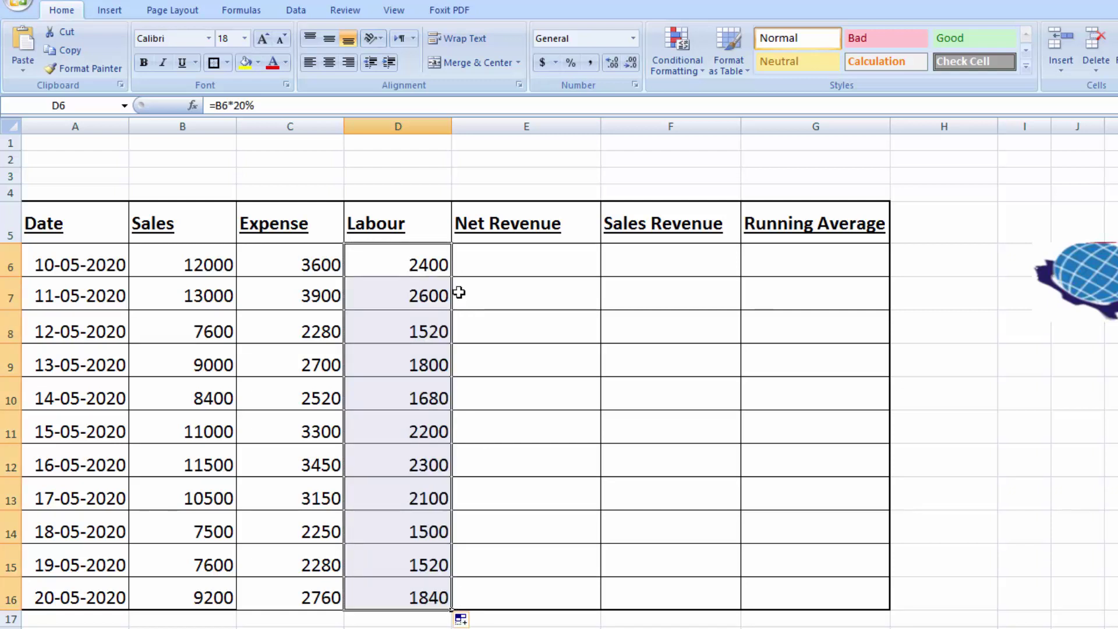
{"action": "key", "text": "ctrl+z"}
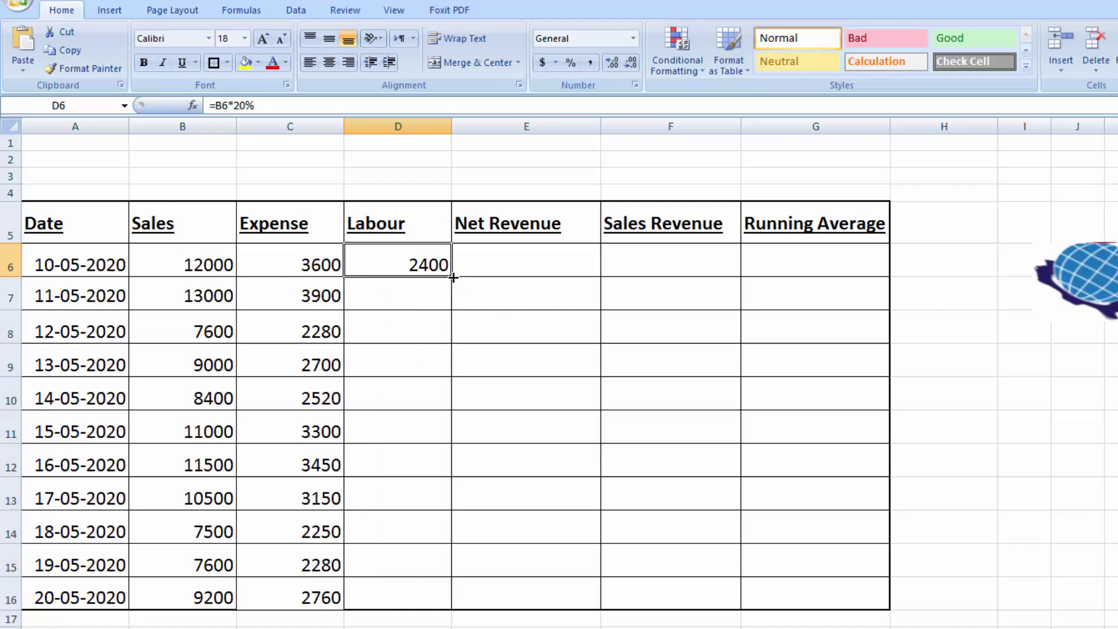
{"action": "double_click", "coordinate": [452, 277]}
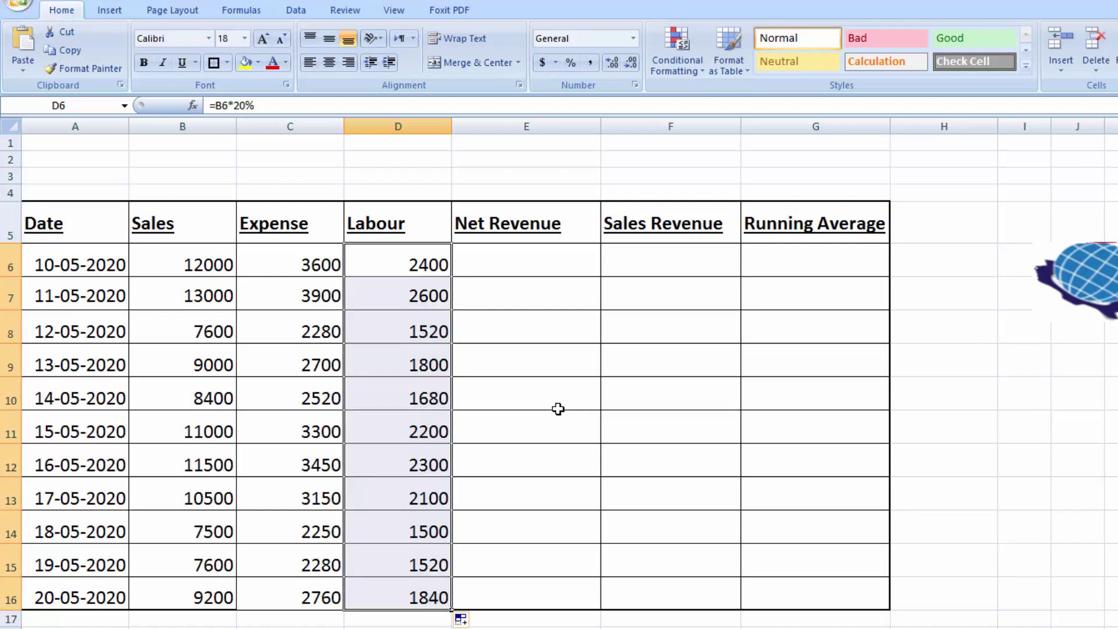
Step: Calculate the Net Revenue in E6 with =B6-C6-D6 and fill the formula down to E16
{"action": "left_click", "coordinate": [547, 263]}
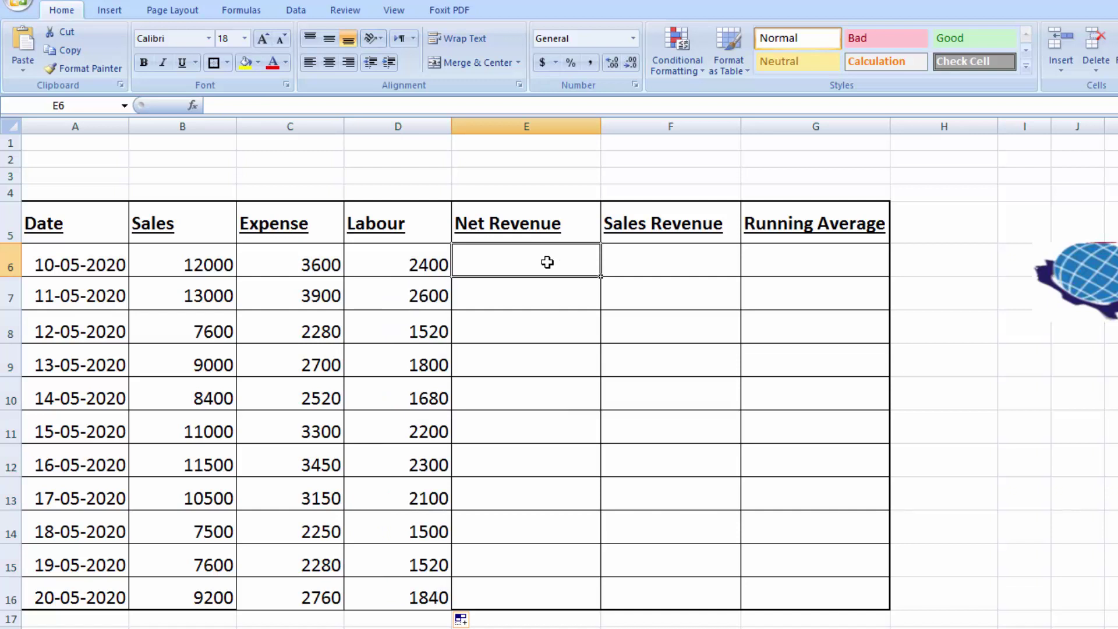
{"action": "type", "text": "="}
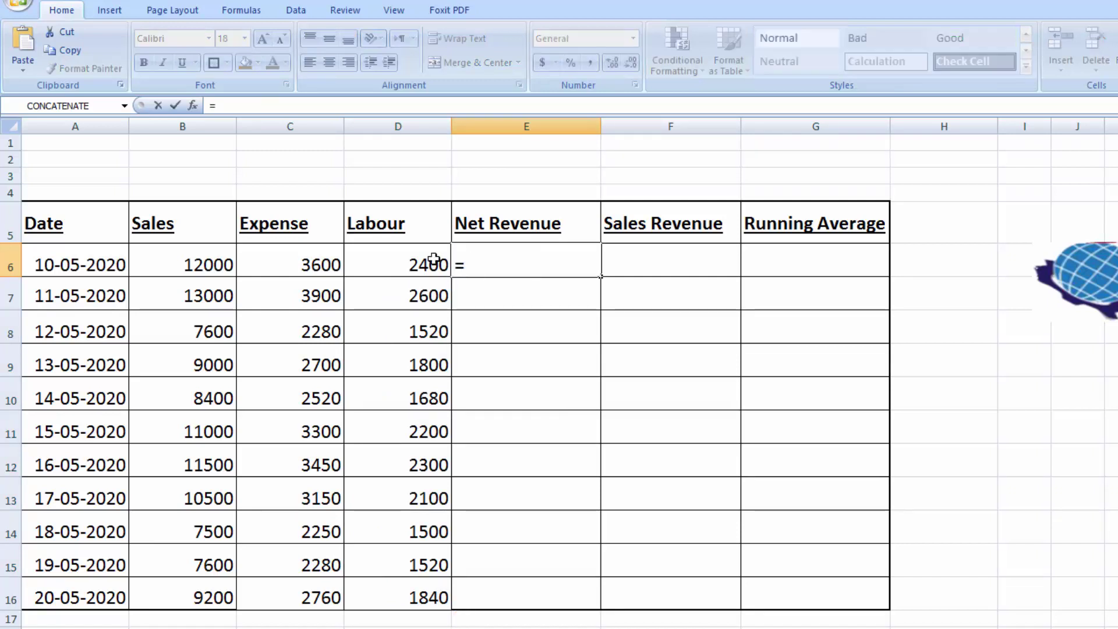
{"action": "left_click", "coordinate": [195, 262]}
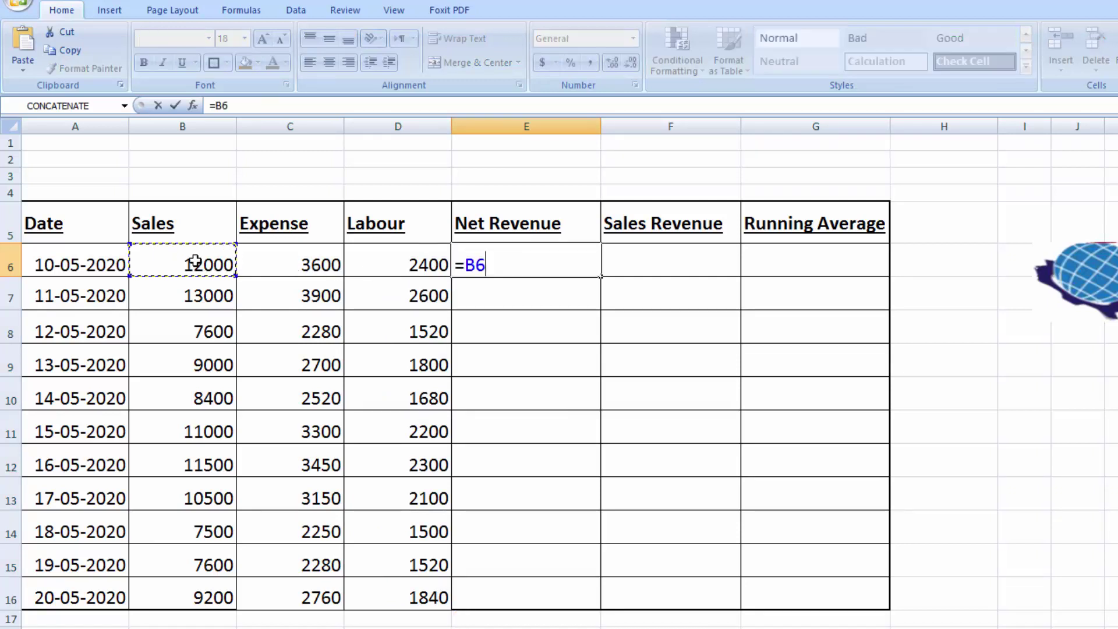
{"action": "type", "text": "-"}
{"action": "left_click", "coordinate": [291, 265]}
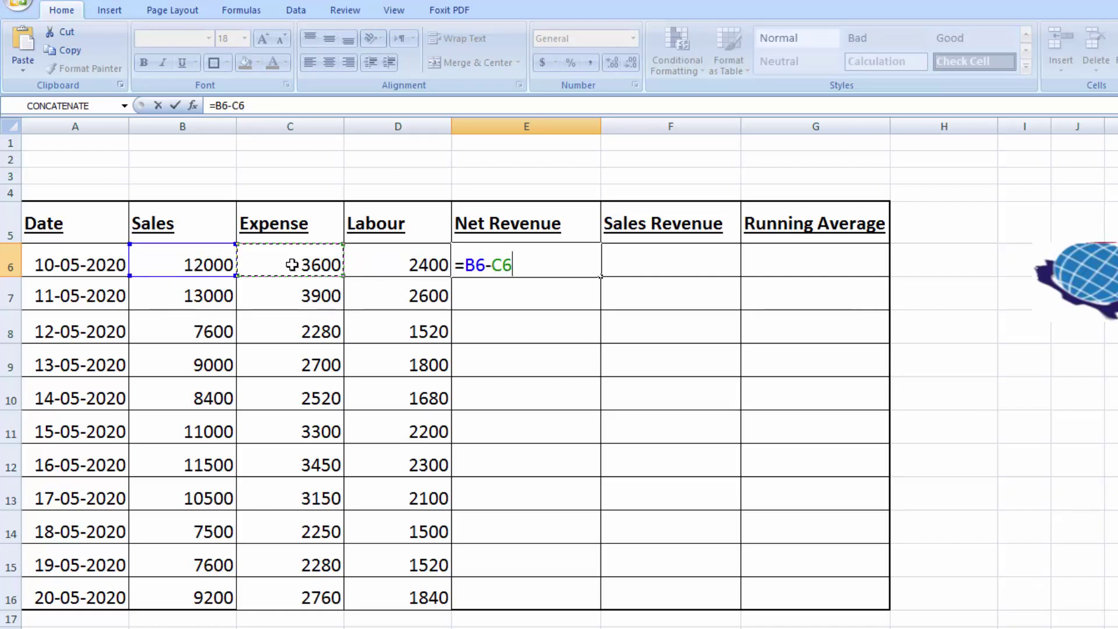
{"action": "type", "text": "-"}
{"action": "left_click", "coordinate": [367, 262]}
{"action": "key", "text": "Return"}
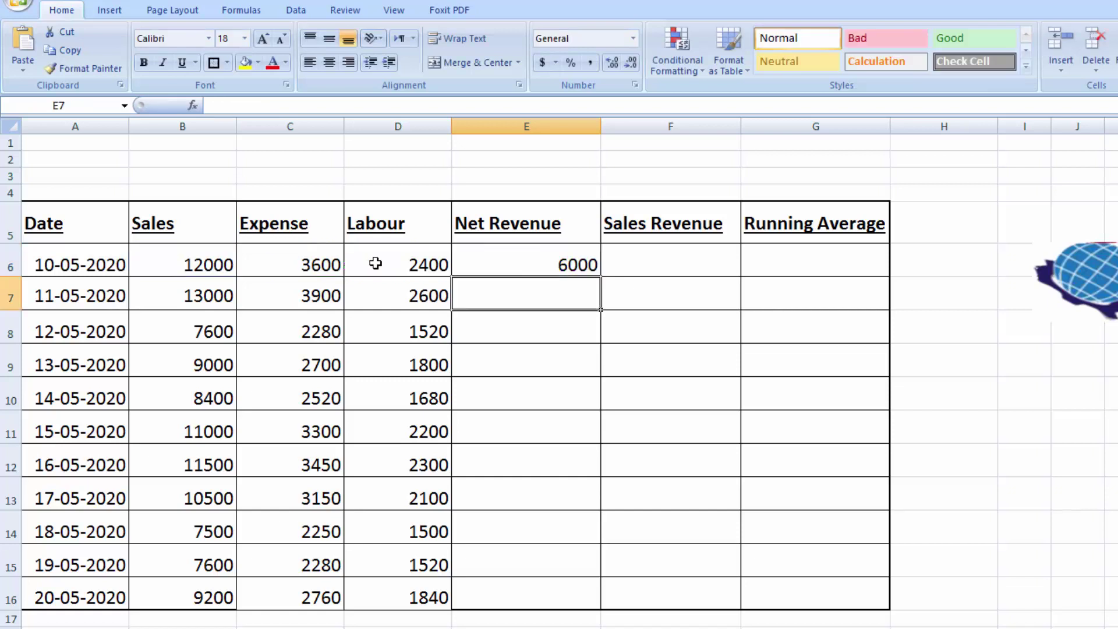
{"action": "left_click", "coordinate": [559, 253]}
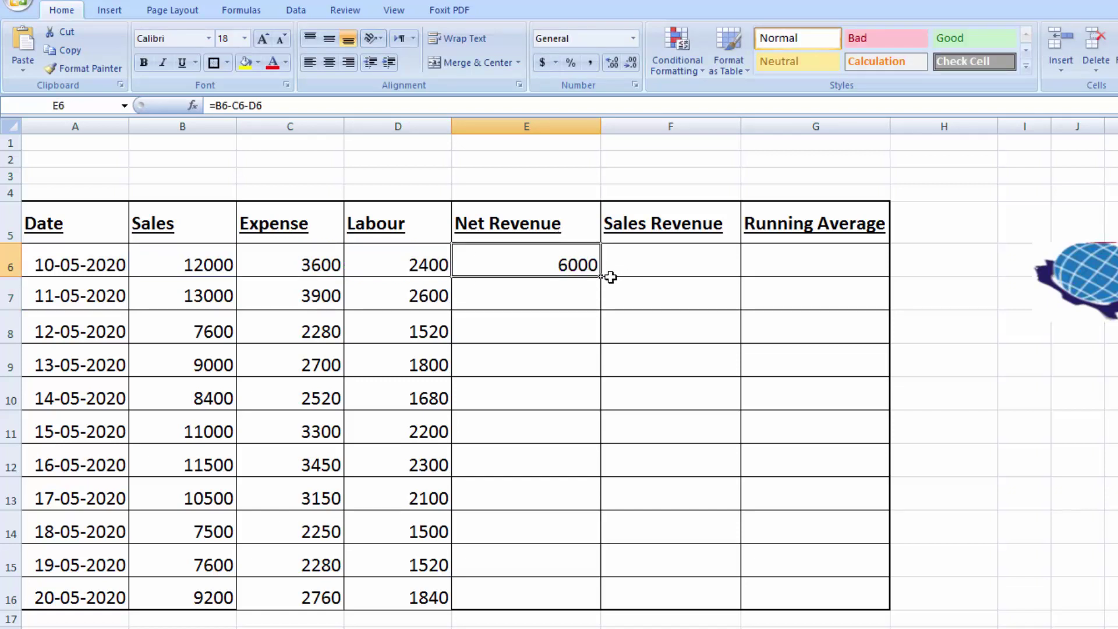
{"action": "left_click_drag", "start_coordinate": [600, 362], "coordinate": [602, 595]}
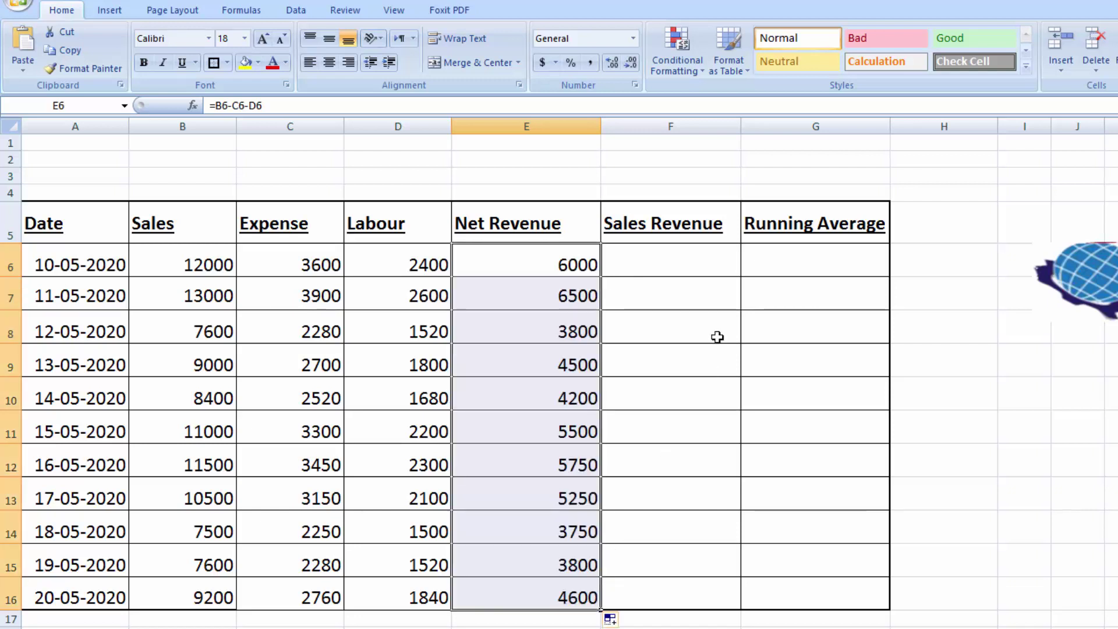
Step: Format the amounts in B6:E16 with comma style and one decimal place
{"action": "left_click_drag", "start_coordinate": [189, 263], "coordinate": [525, 590]}
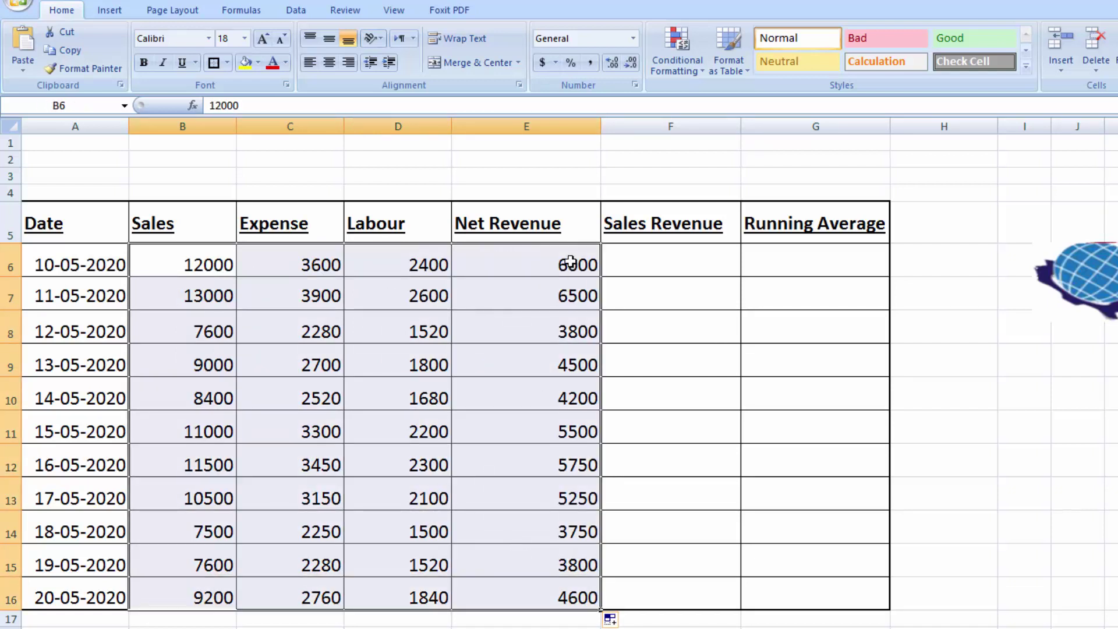
{"action": "left_click", "coordinate": [592, 65]}
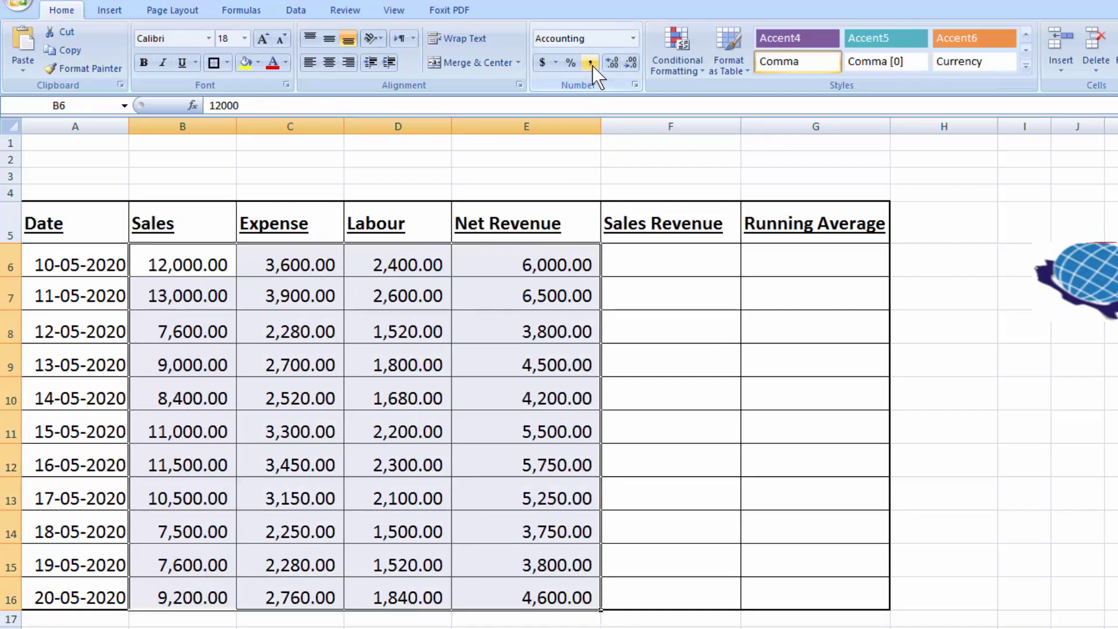
{"action": "left_click", "coordinate": [628, 65]}
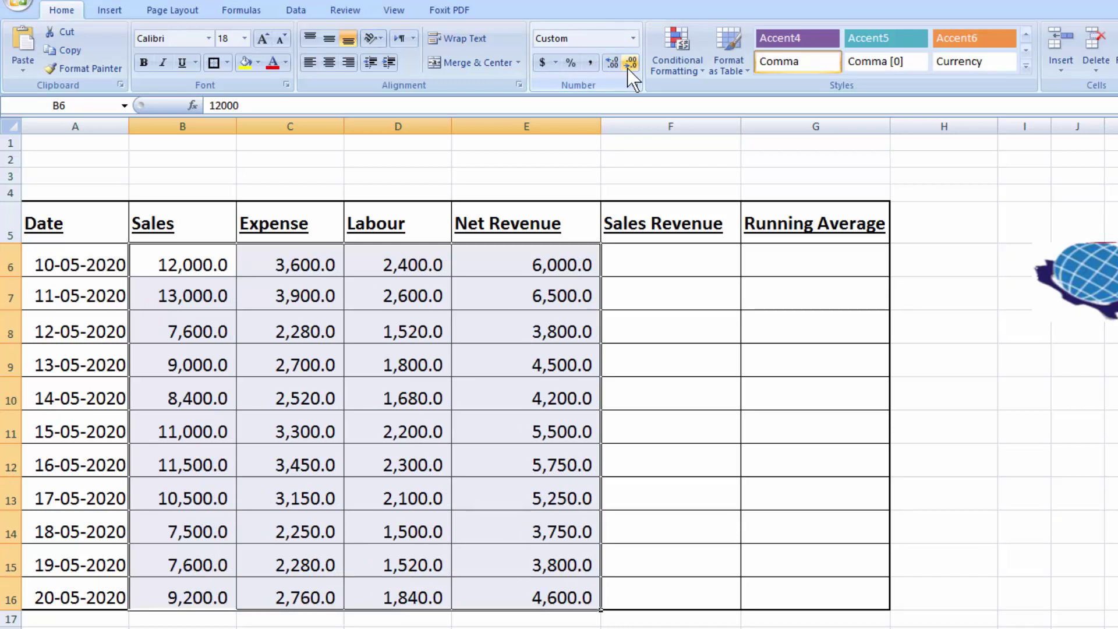
Step: Calculate the Sales Revenue ratio in F6 with the formula =E6/B6
{"action": "left_click", "coordinate": [658, 247]}
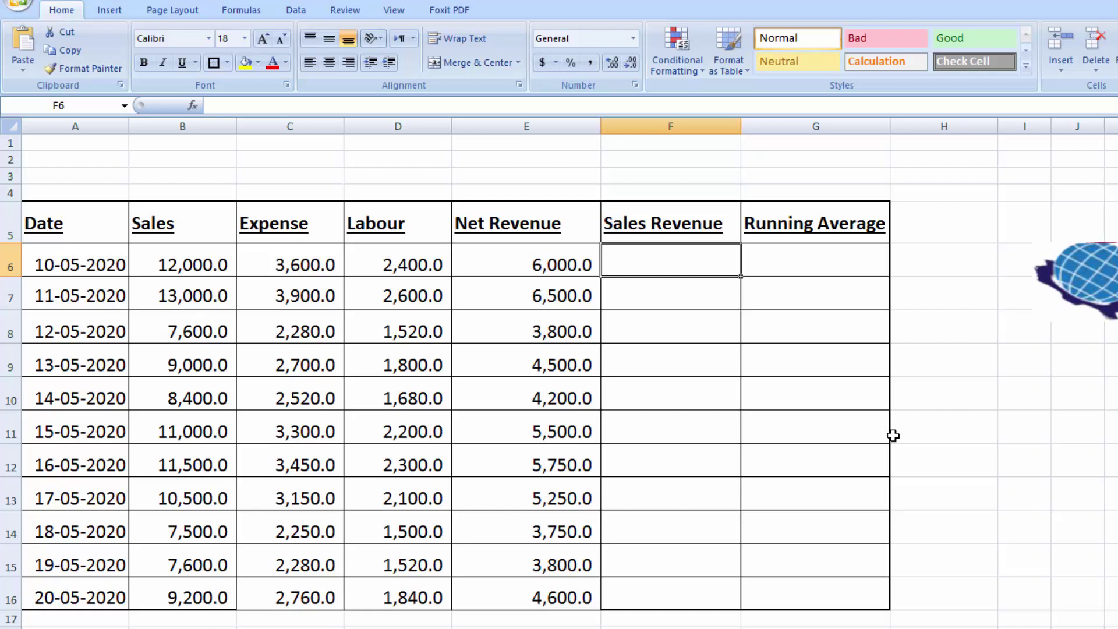
{"action": "type", "text": "="}
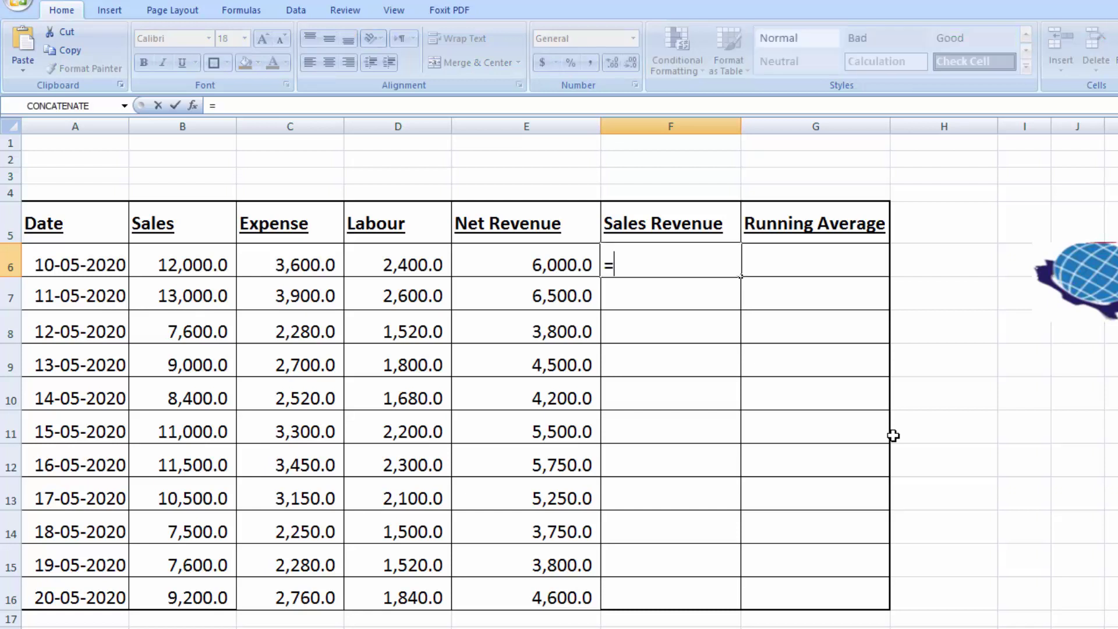
{"action": "left_click", "coordinate": [501, 263]}
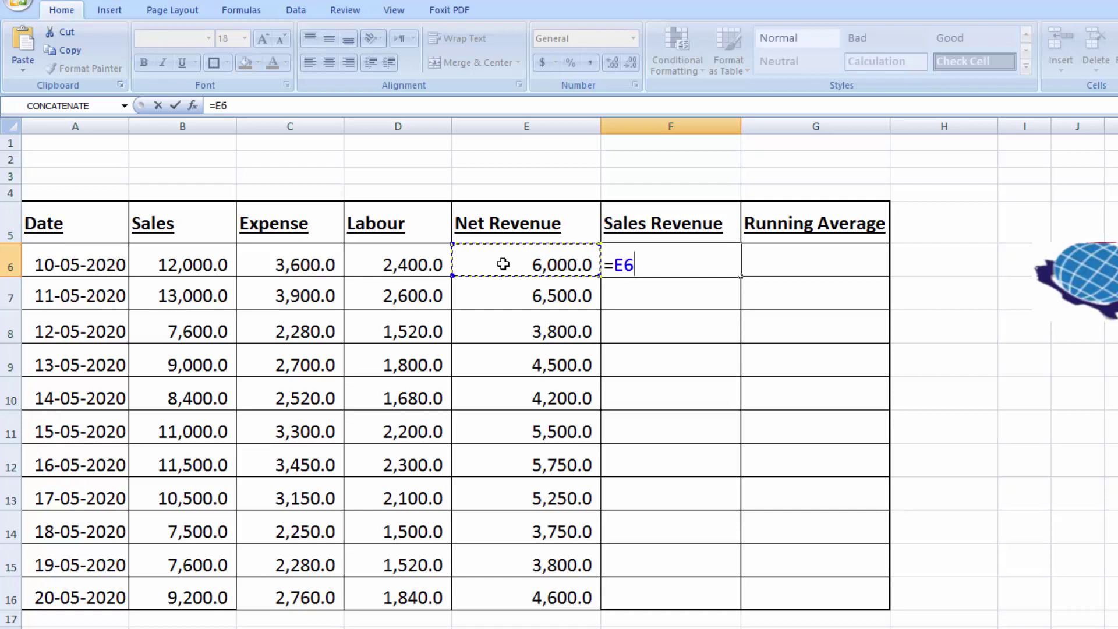
{"action": "type", "text": "/"}
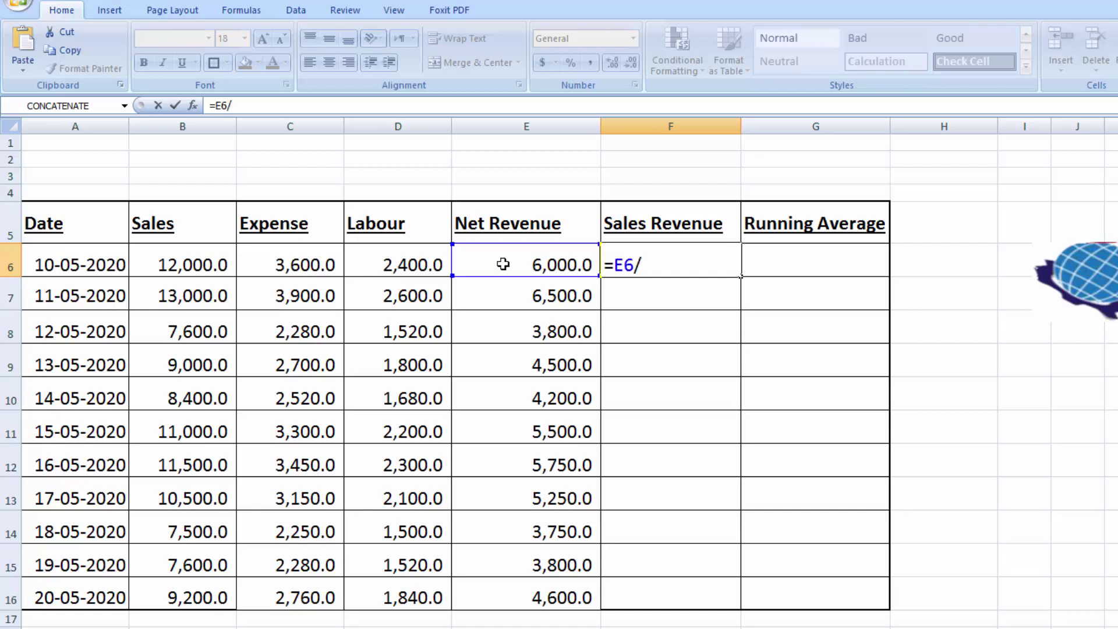
{"action": "left_click", "coordinate": [170, 264]}
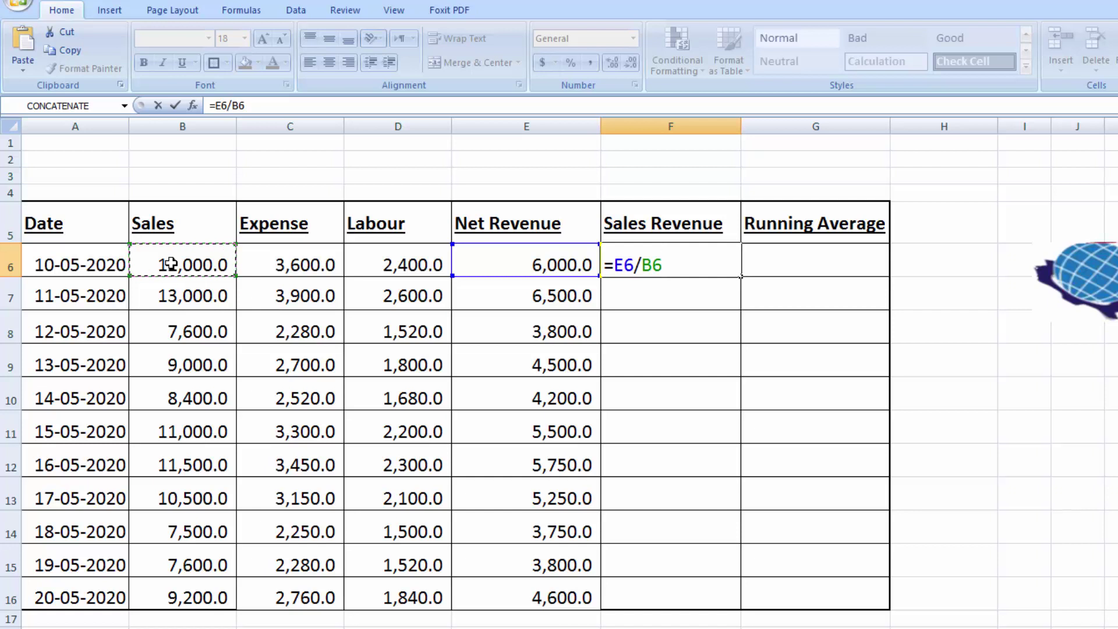
{"action": "key", "text": "Return"}
Step: Format F6 as a percentage, fill it down through F16, and reduce the column to zero decimal places
{"action": "left_click", "coordinate": [697, 264]}
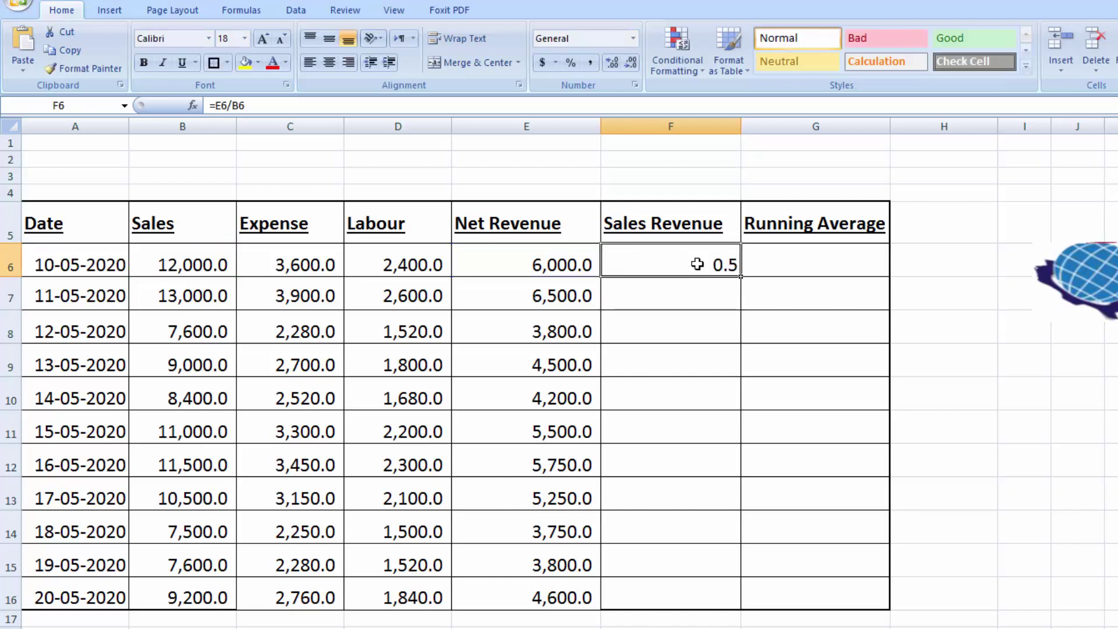
{"action": "left_click", "coordinate": [632, 39]}
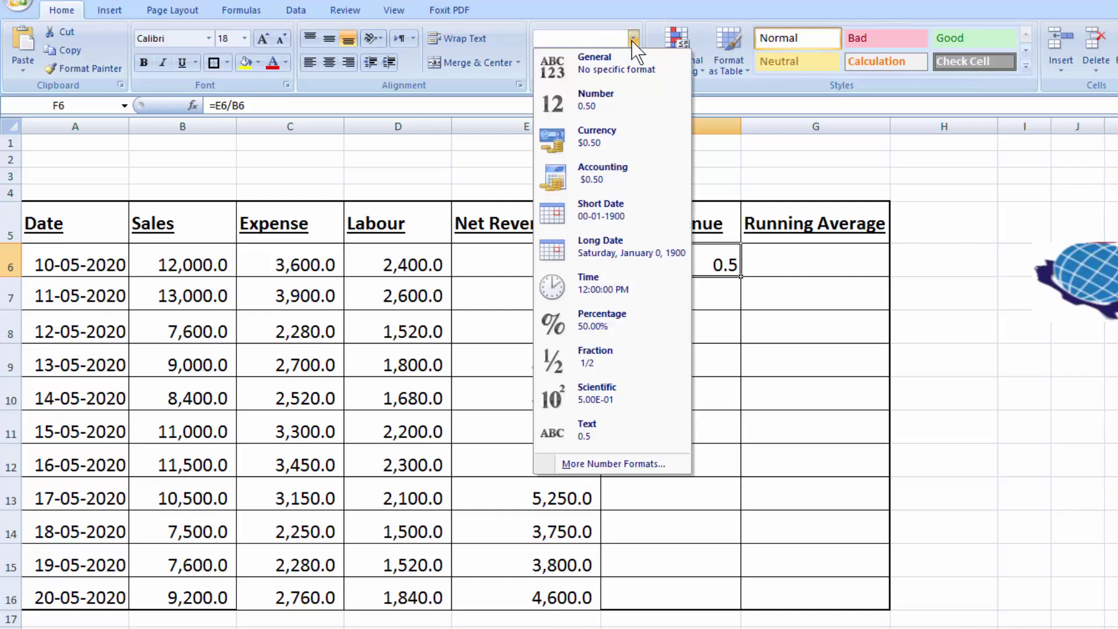
{"action": "left_click", "coordinate": [616, 321]}
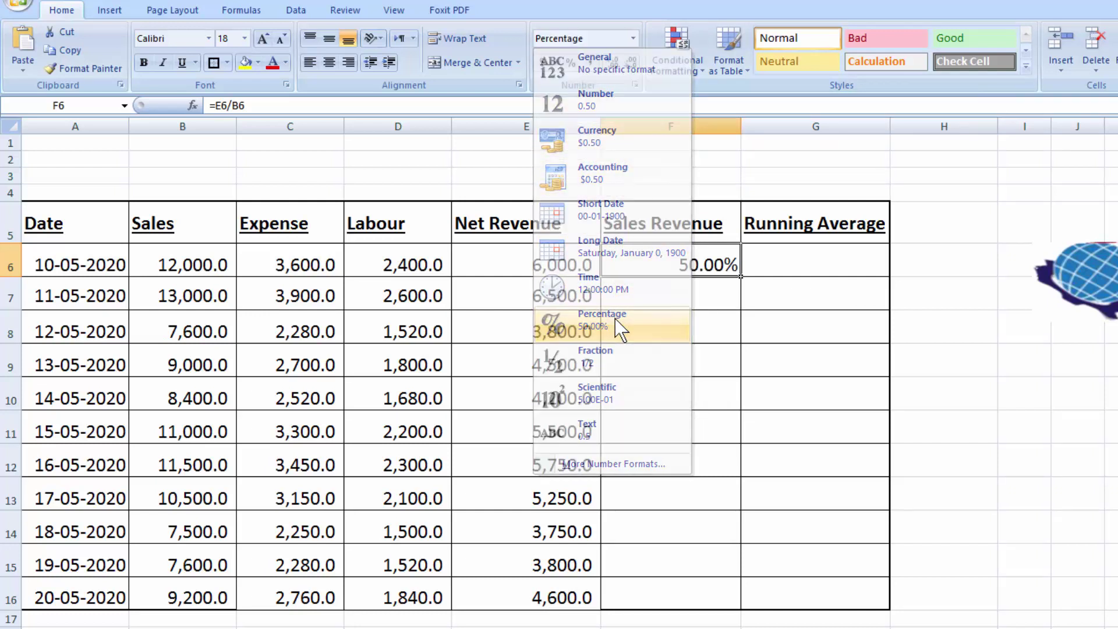
{"action": "double_click", "coordinate": [741, 279]}
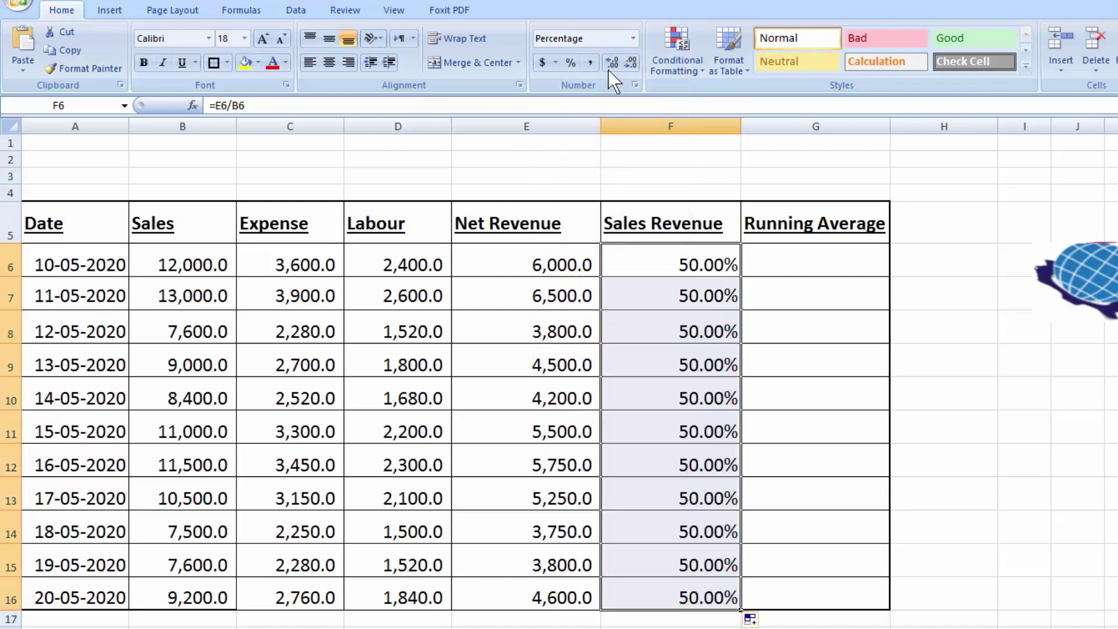
{"action": "left_click", "coordinate": [631, 63]}
{"action": "left_click", "coordinate": [631, 63]}
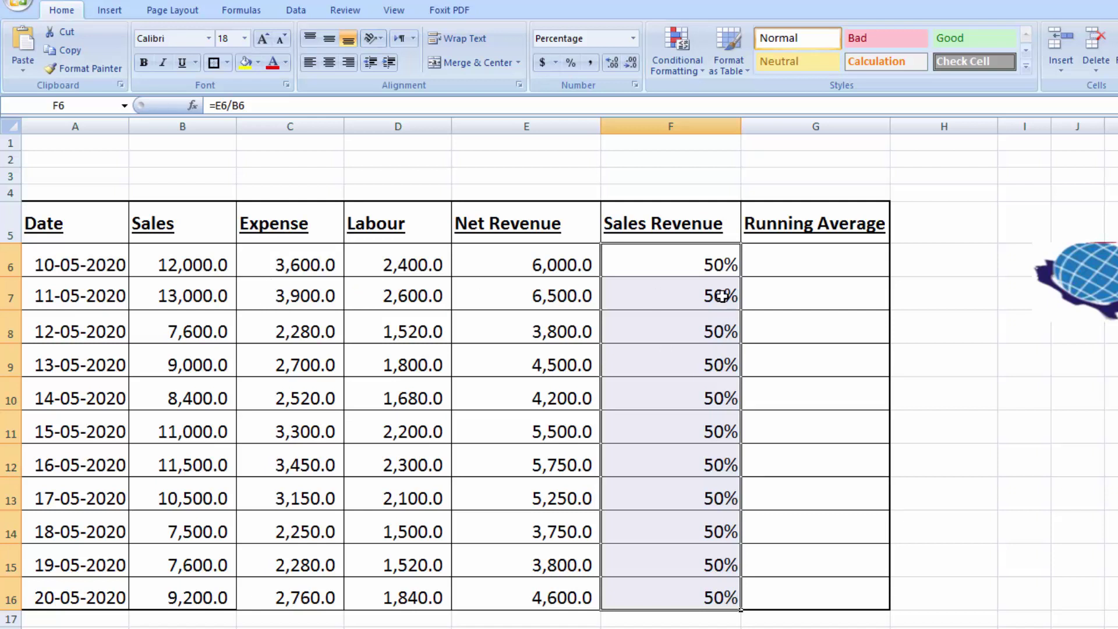
{"action": "left_click", "coordinate": [955, 398]}
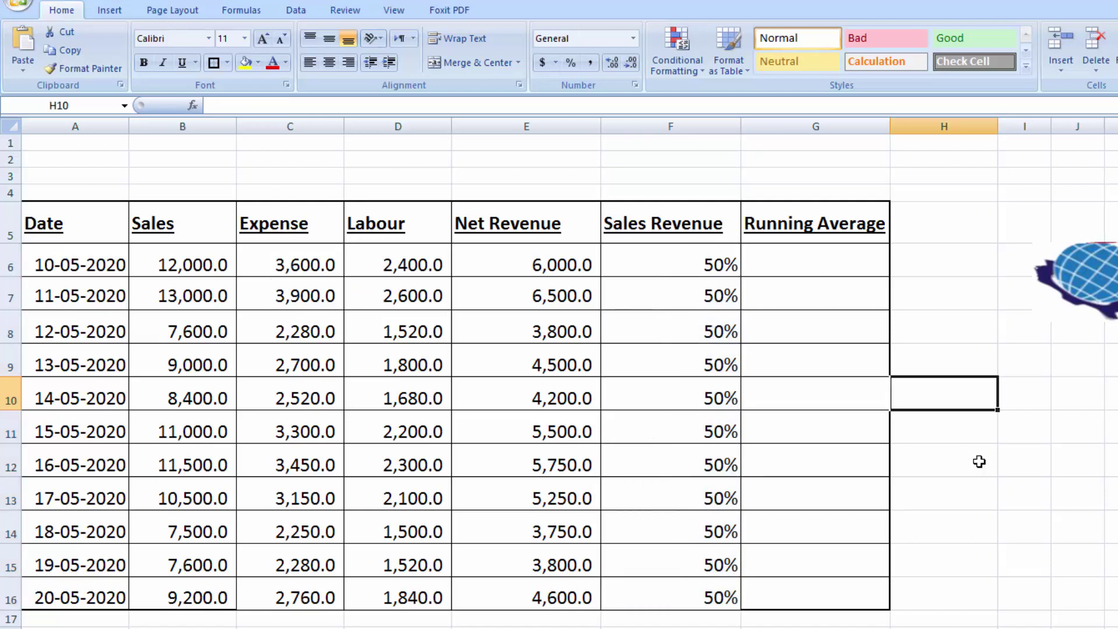
Step: Enter the Running Average formula =SUM(E6:E6)/SUM(B6:B6) in G6
{"action": "left_click", "coordinate": [814, 252]}
{"action": "type", "text": "="}
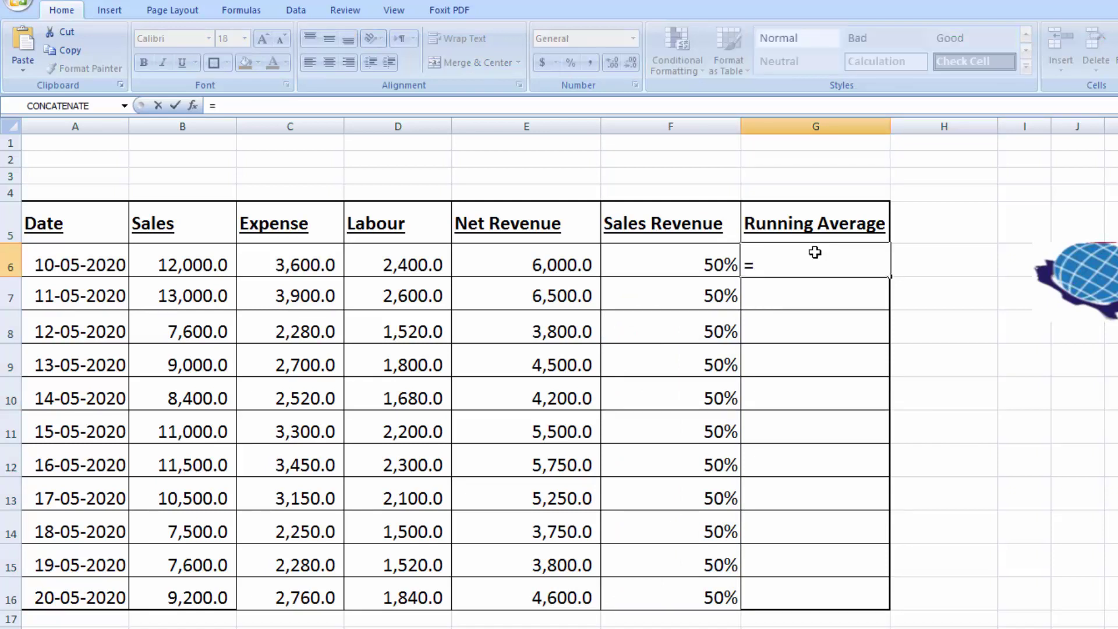
{"action": "type", "text": "sum("}
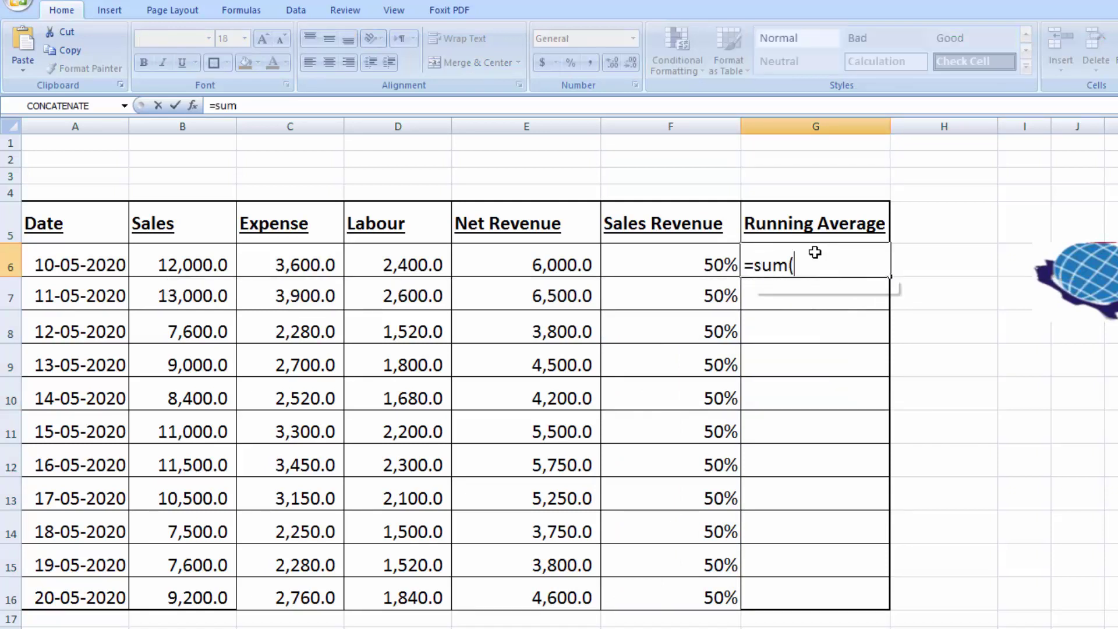
{"action": "left_click", "coordinate": [523, 252]}
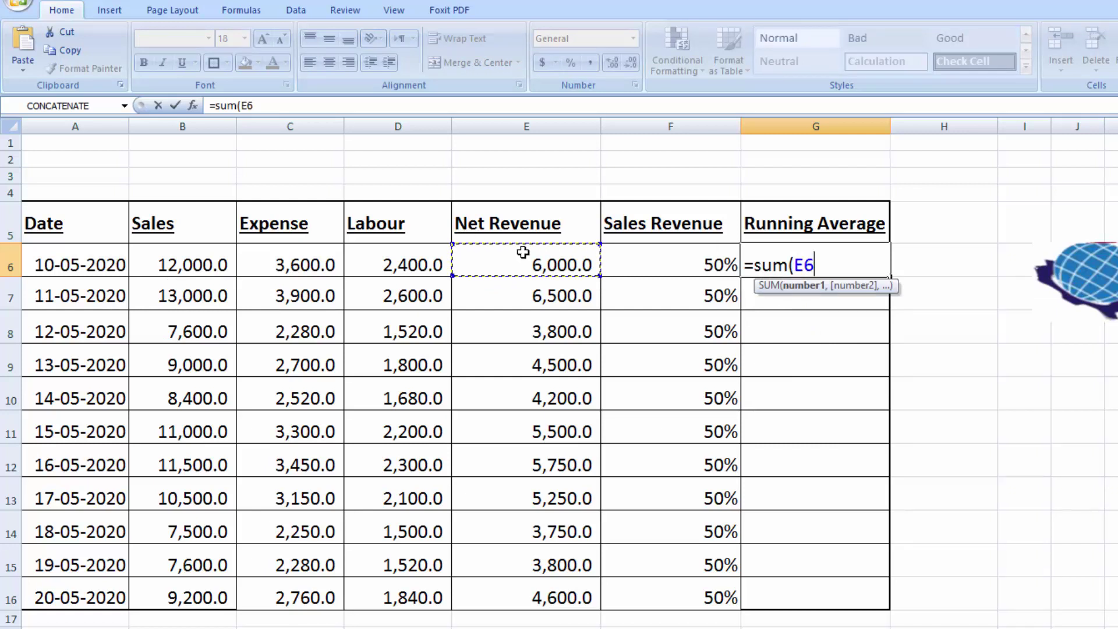
{"action": "type", "text": ":"}
{"action": "left_click", "coordinate": [523, 252]}
{"action": "type", "text": ")"}
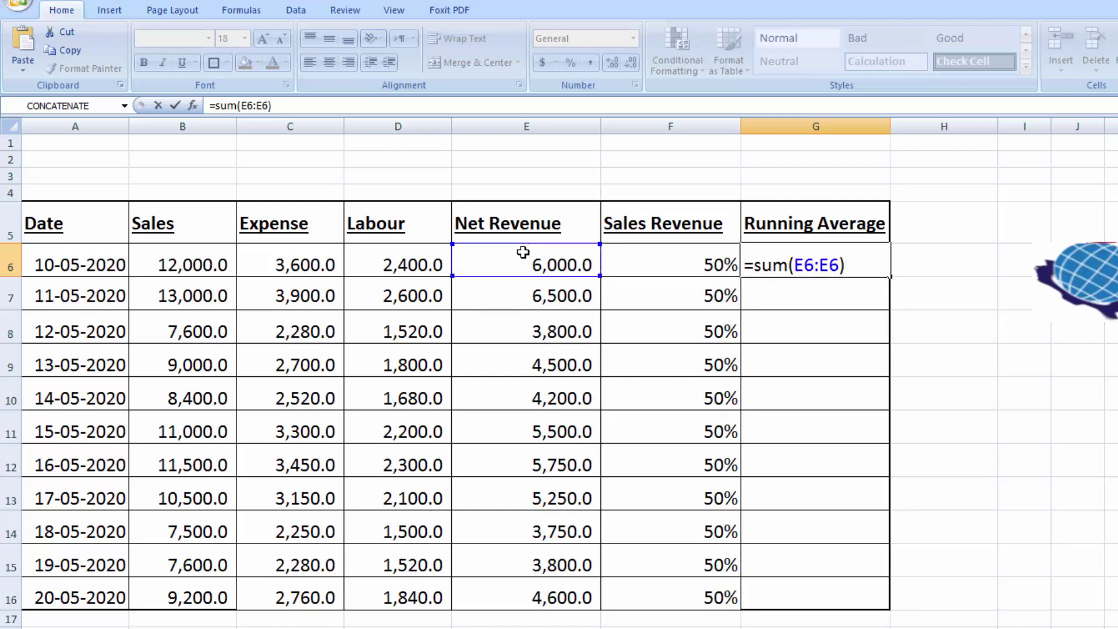
{"action": "type", "text": "/sum"}
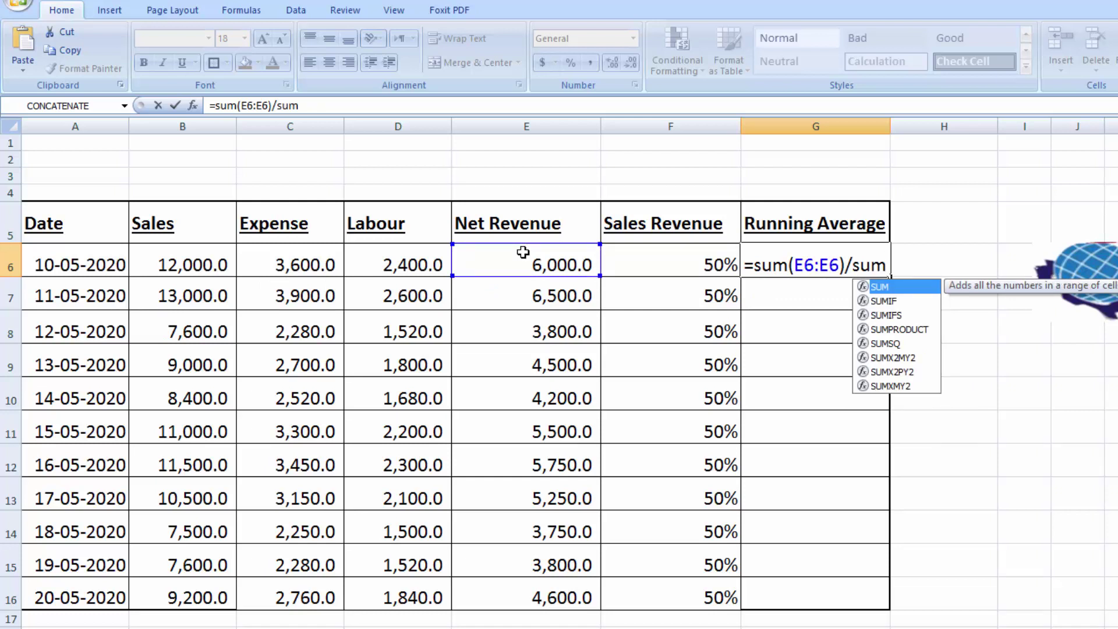
{"action": "type", "text": "("}
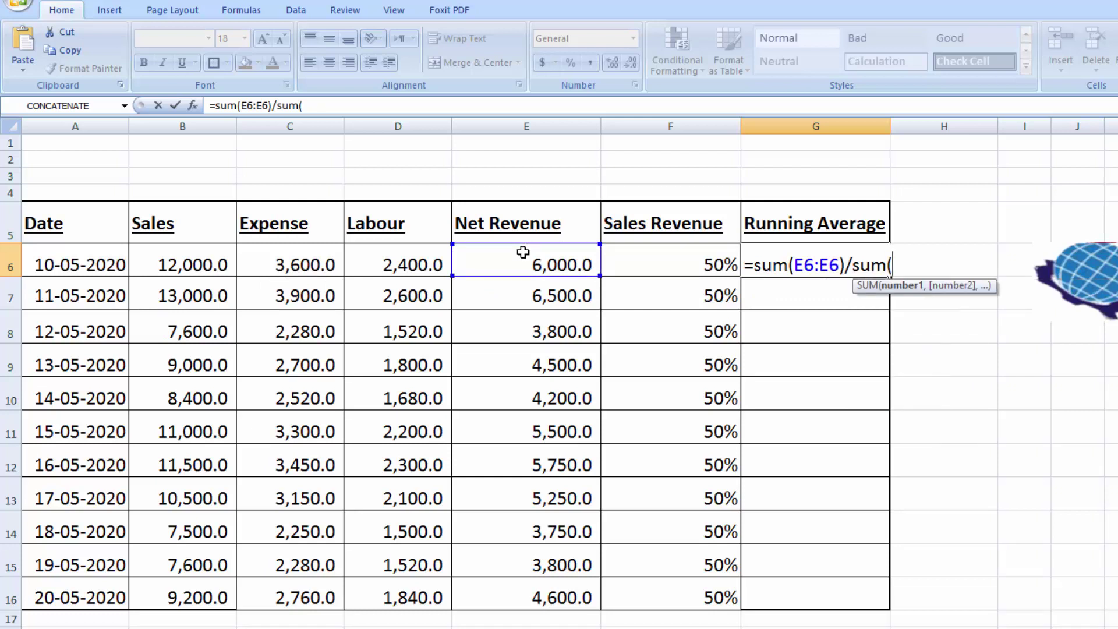
{"action": "left_click", "coordinate": [223, 263]}
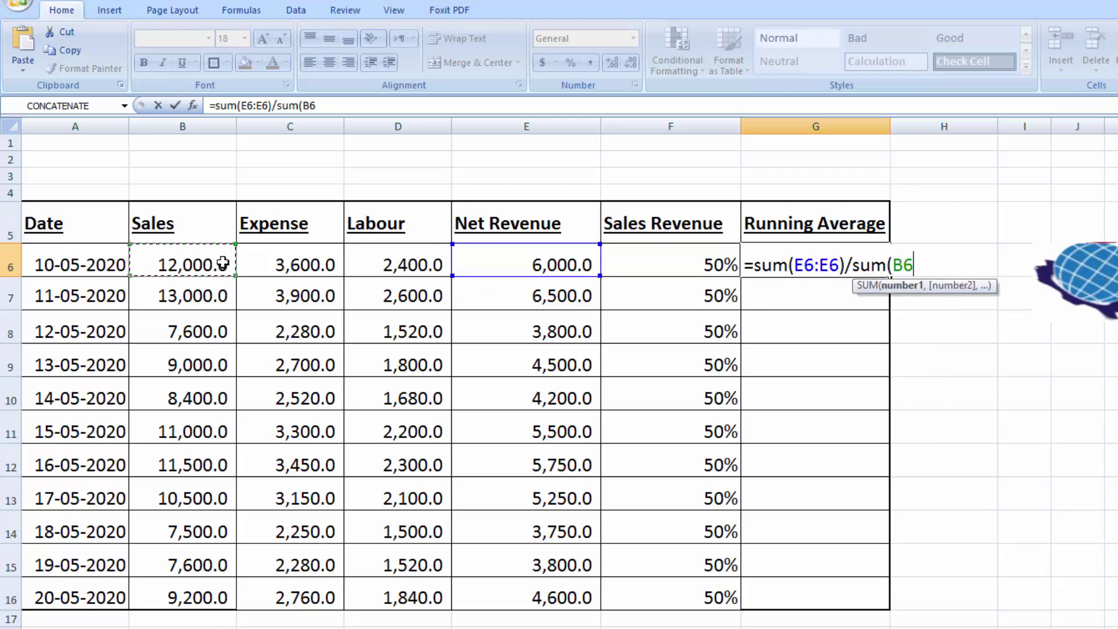
{"action": "type", "text": ":"}
{"action": "left_click", "coordinate": [223, 264]}
{"action": "type", "text": ")"}
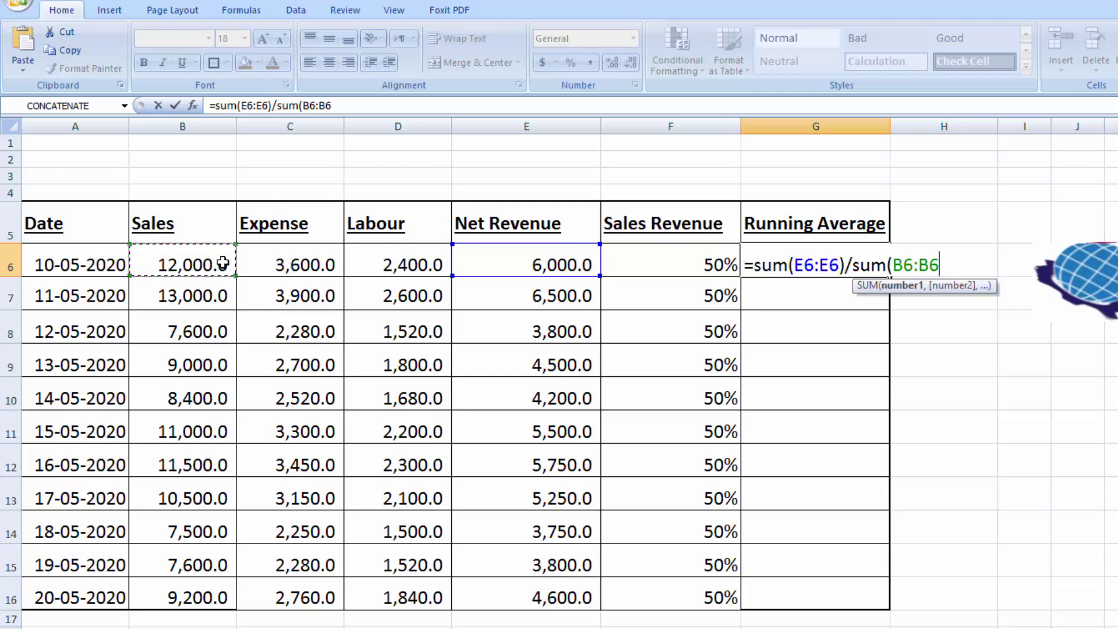
{"action": "key", "text": "F4"}
{"action": "key", "text": "Return"}
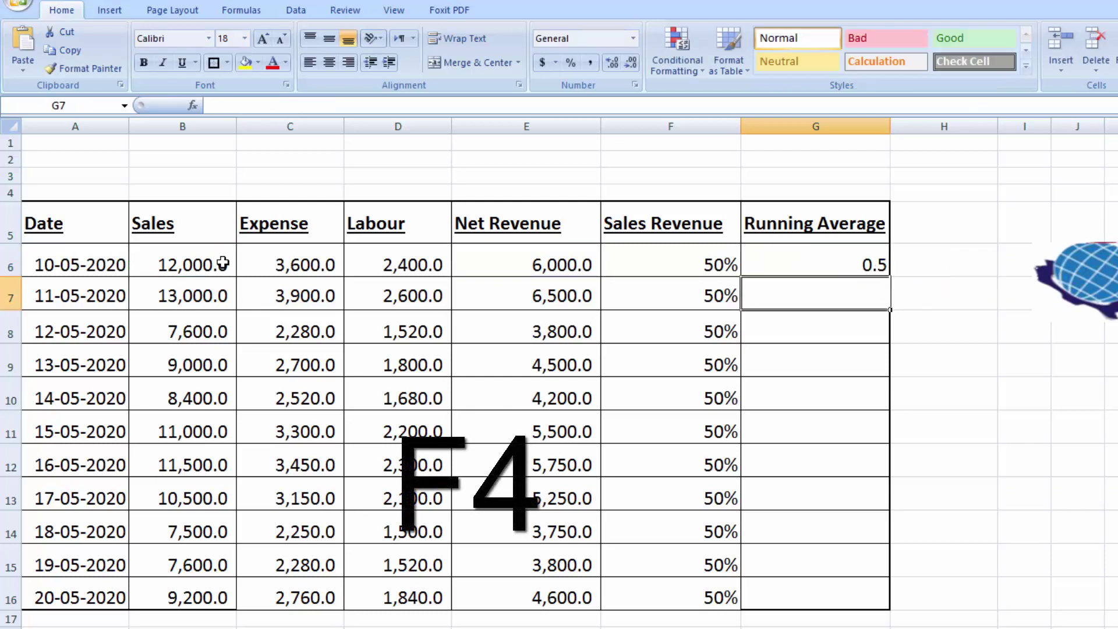
Step: Lock the starting rows of both ranges in the G6 formula so it reads =SUM(E$6:E6)/SUM(B$6:B6)
{"action": "double_click", "coordinate": [779, 261]}
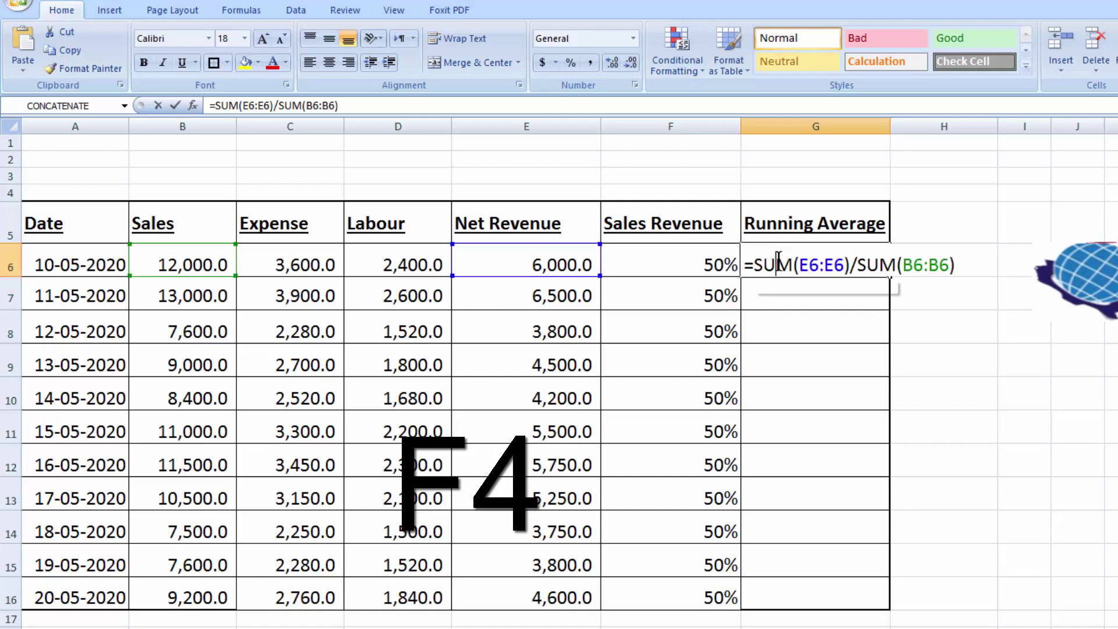
{"action": "left_click", "coordinate": [809, 269]}
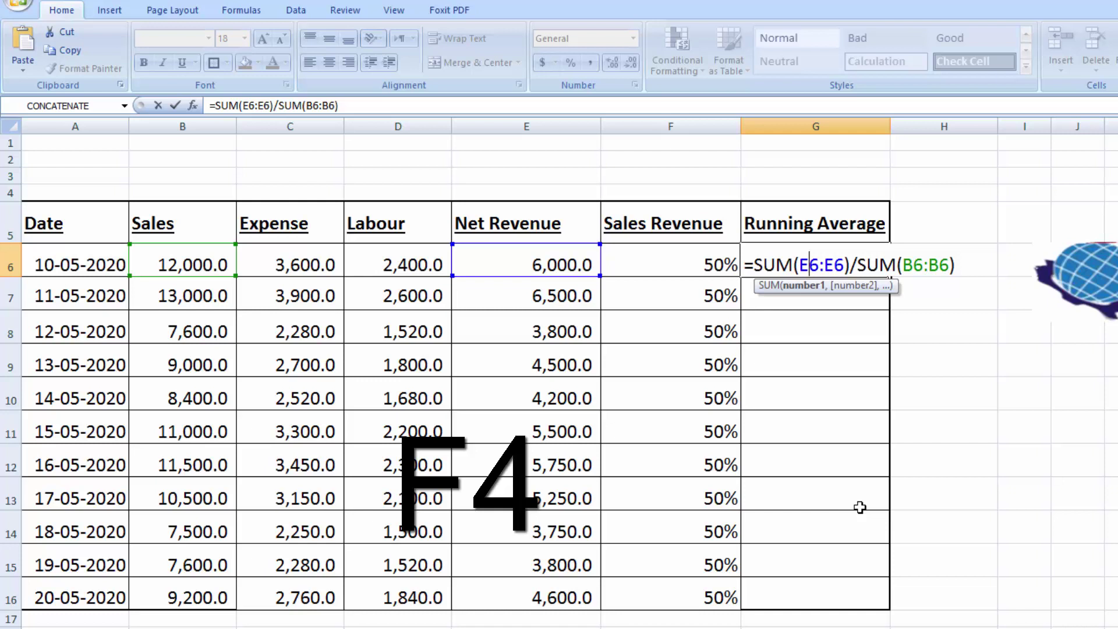
{"action": "type", "text": "$"}
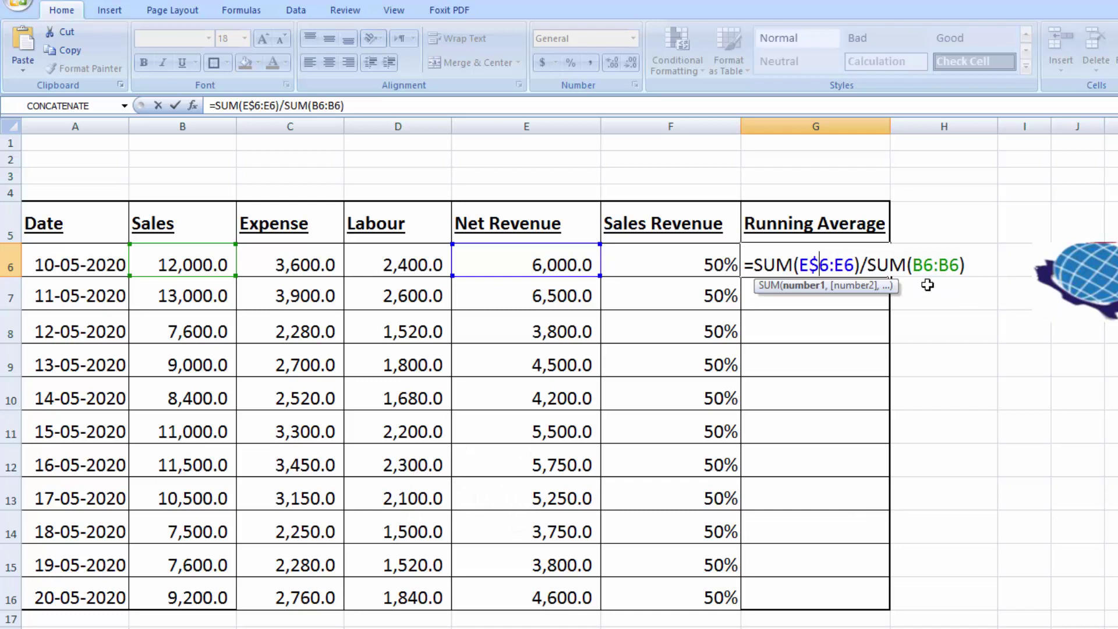
{"action": "left_click", "coordinate": [922, 263]}
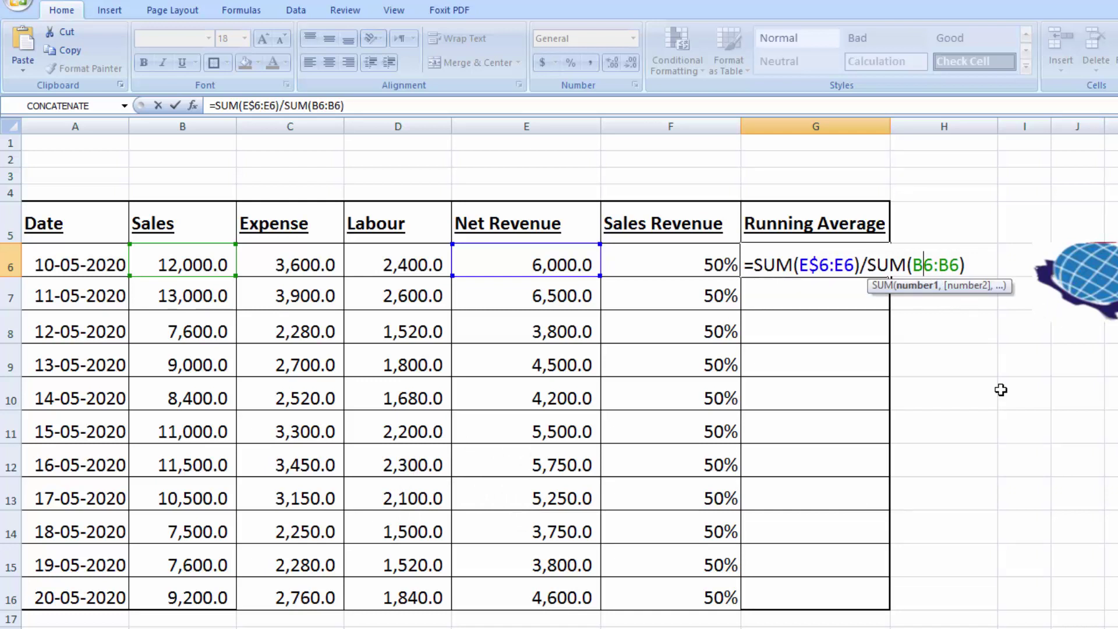
{"action": "type", "text": "$"}
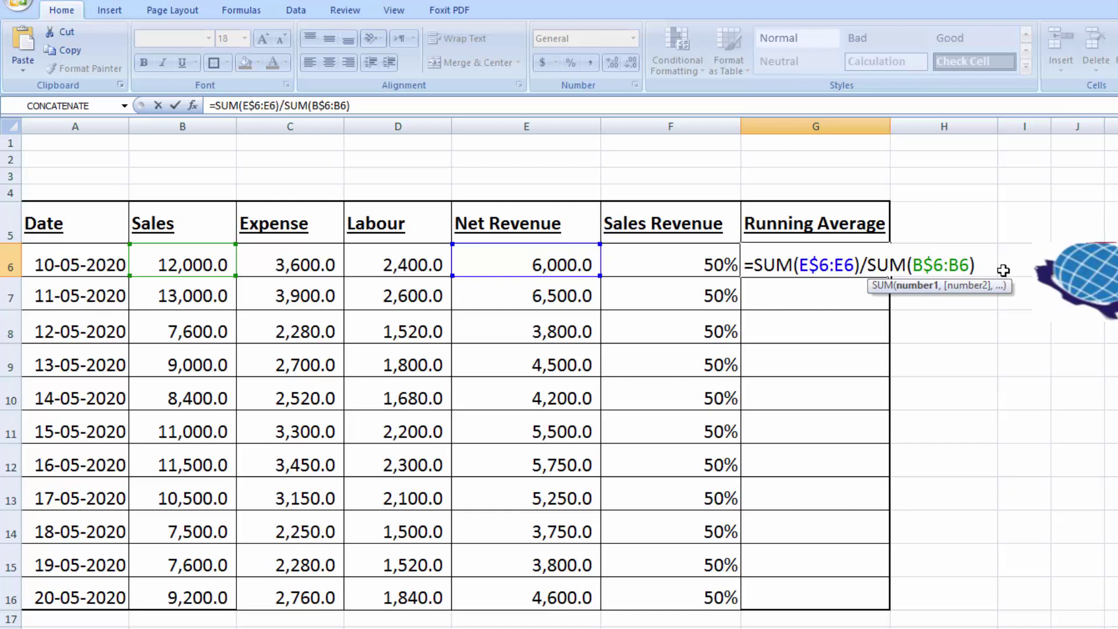
{"action": "left_click", "coordinate": [983, 264]}
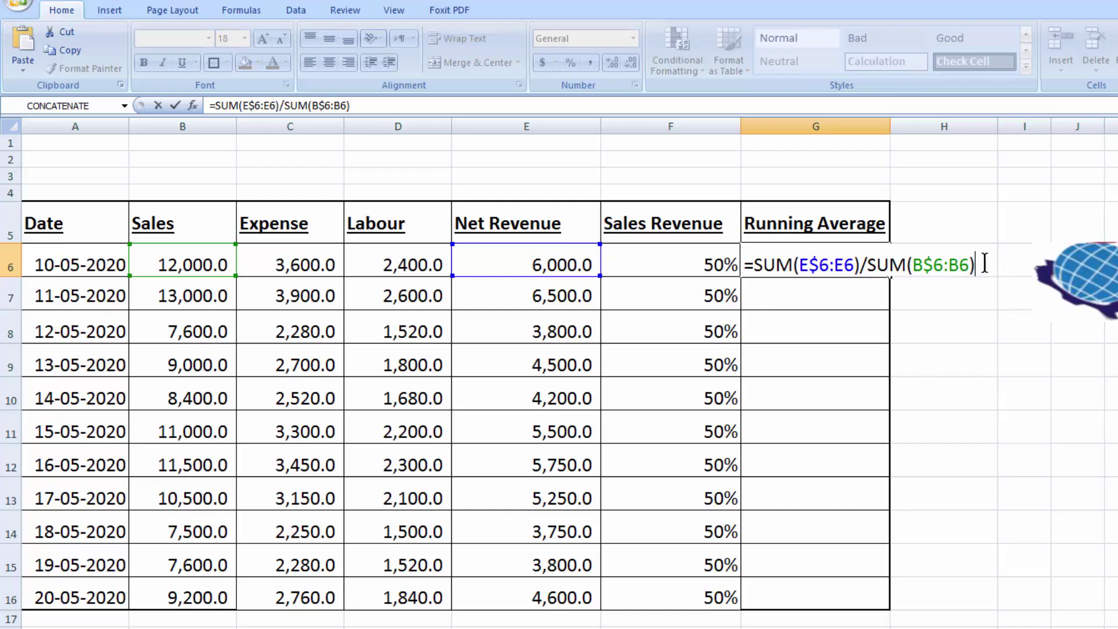
{"action": "key", "text": "Return"}
Step: Fill the Running Average formula from G6 down through G16 and format the range as percentages with zero decimal places
{"action": "left_click", "coordinate": [837, 253]}
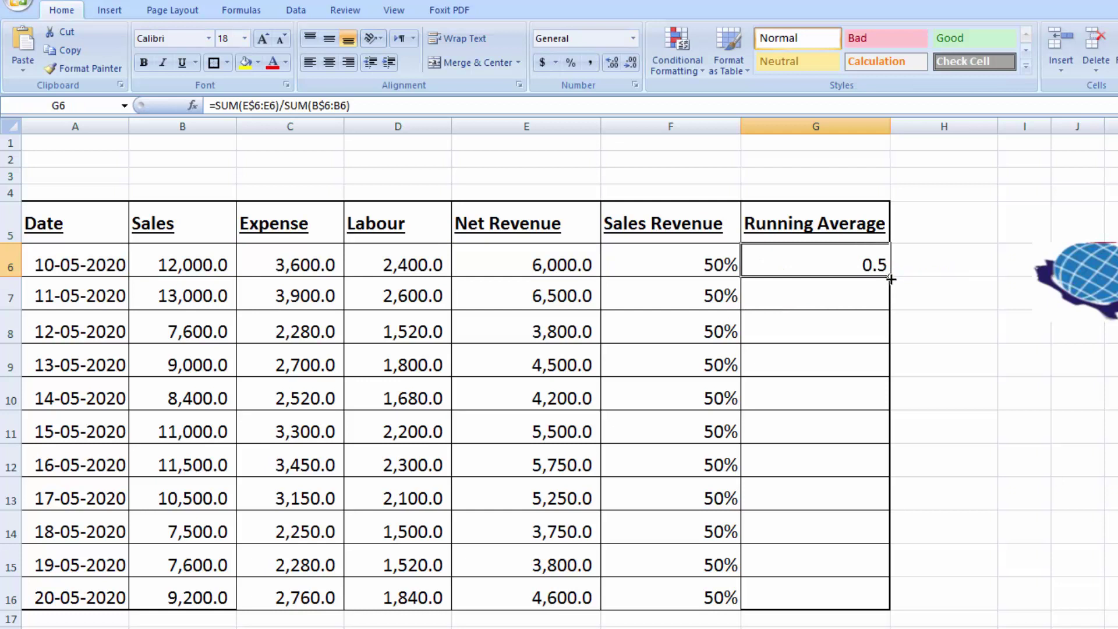
{"action": "double_click", "coordinate": [891, 280]}
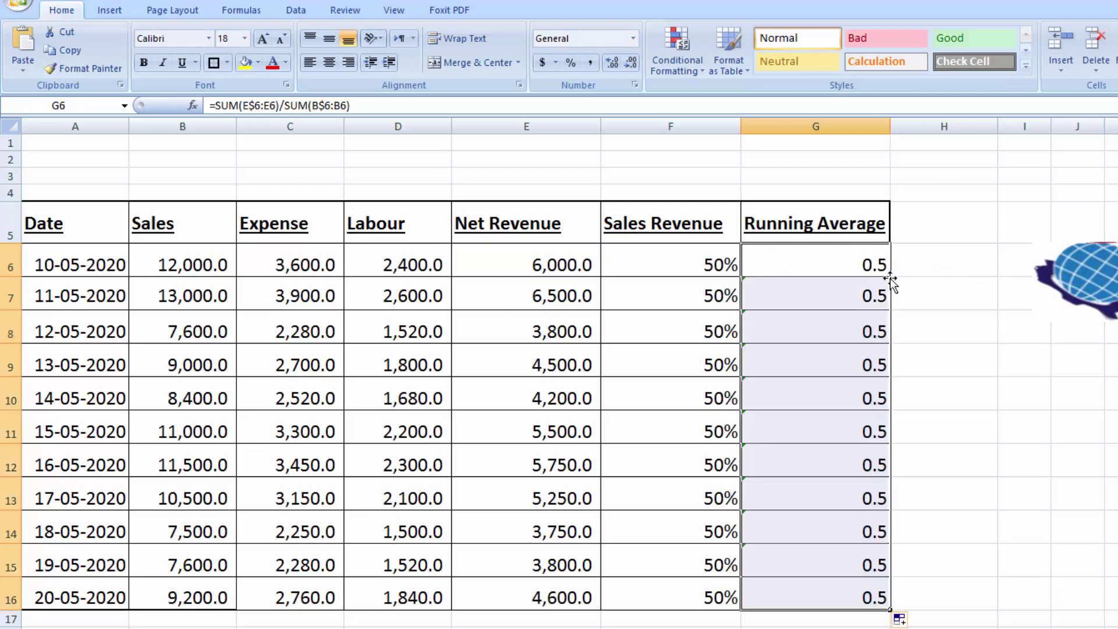
{"action": "left_click", "coordinate": [633, 39]}
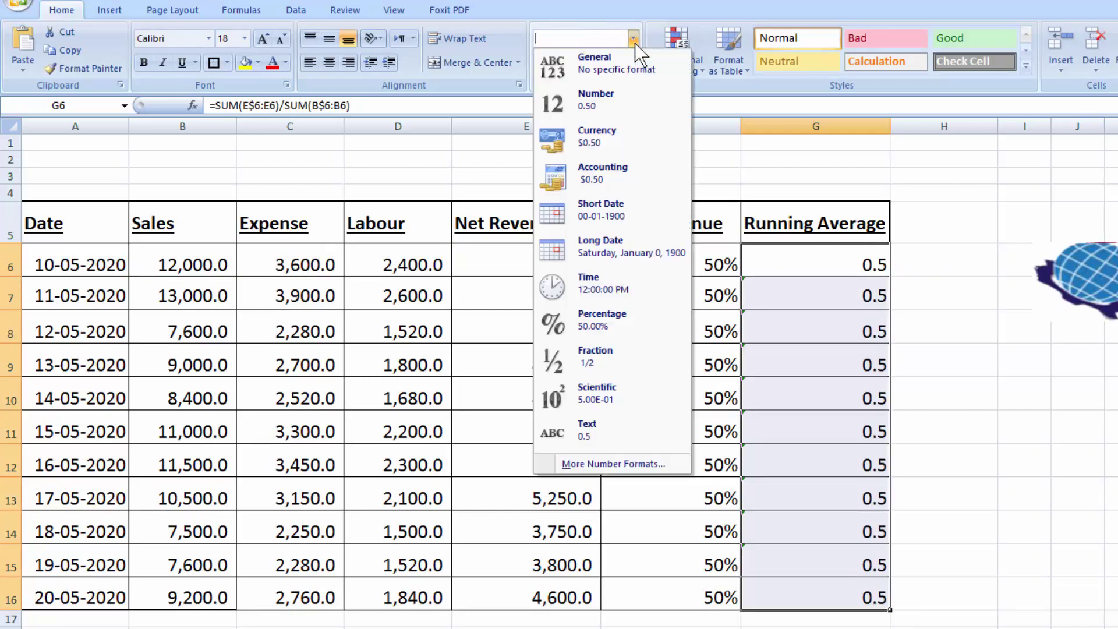
{"action": "left_click", "coordinate": [590, 320]}
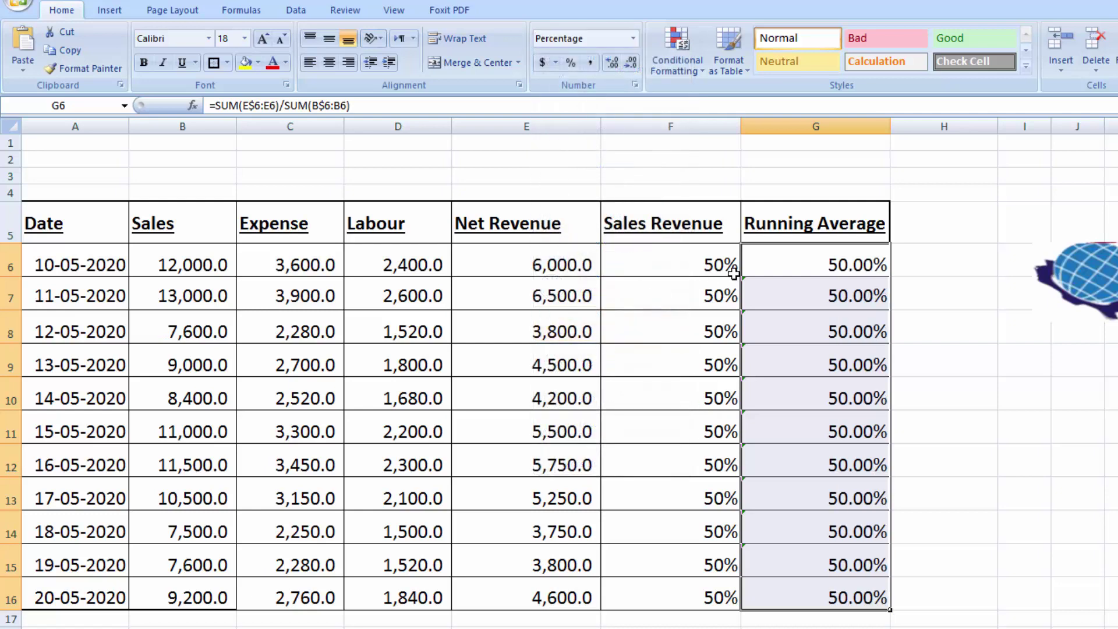
{"action": "left_click", "coordinate": [630, 69]}
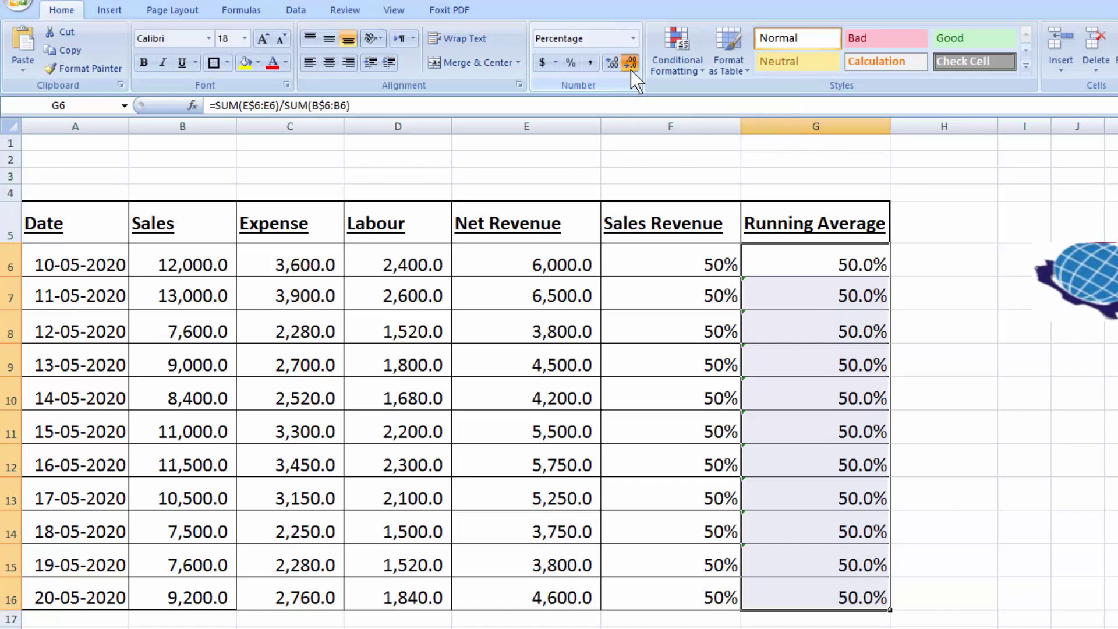
{"action": "left_click", "coordinate": [630, 68]}
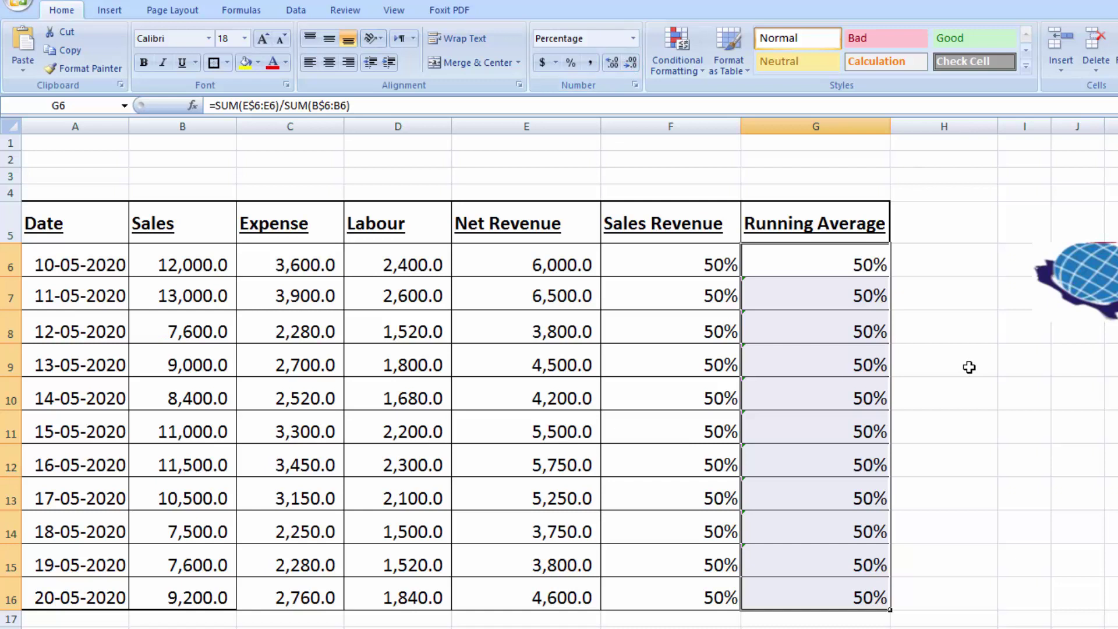
Step: Merge and center cells C3:E3 above the table
{"action": "left_click", "coordinate": [300, 177]}
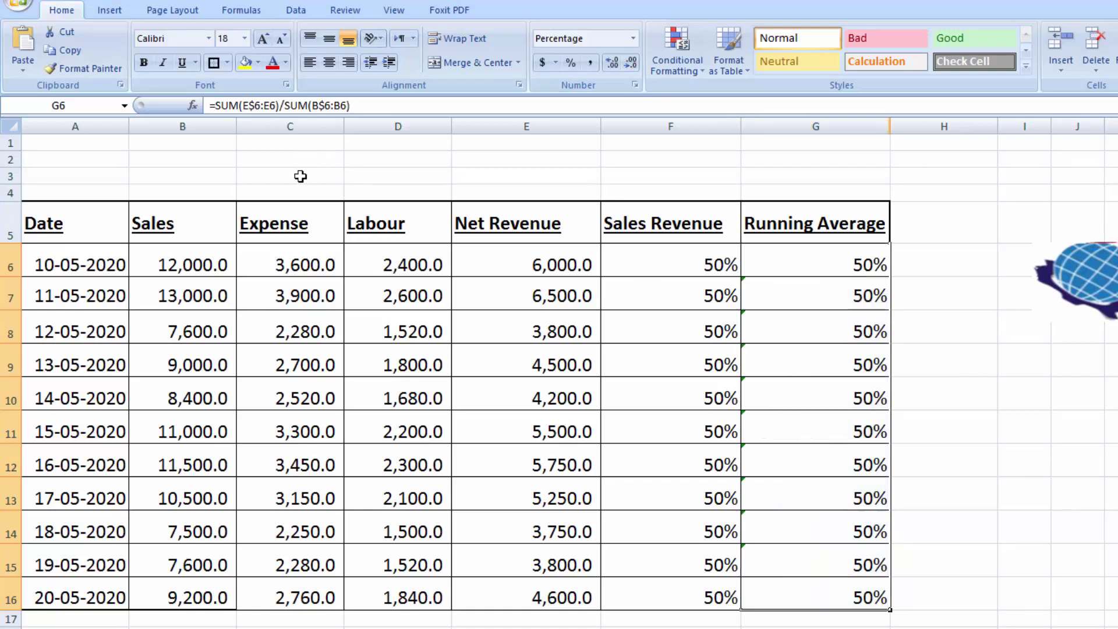
{"action": "left_click_drag", "start_coordinate": [300, 177], "coordinate": [483, 175]}
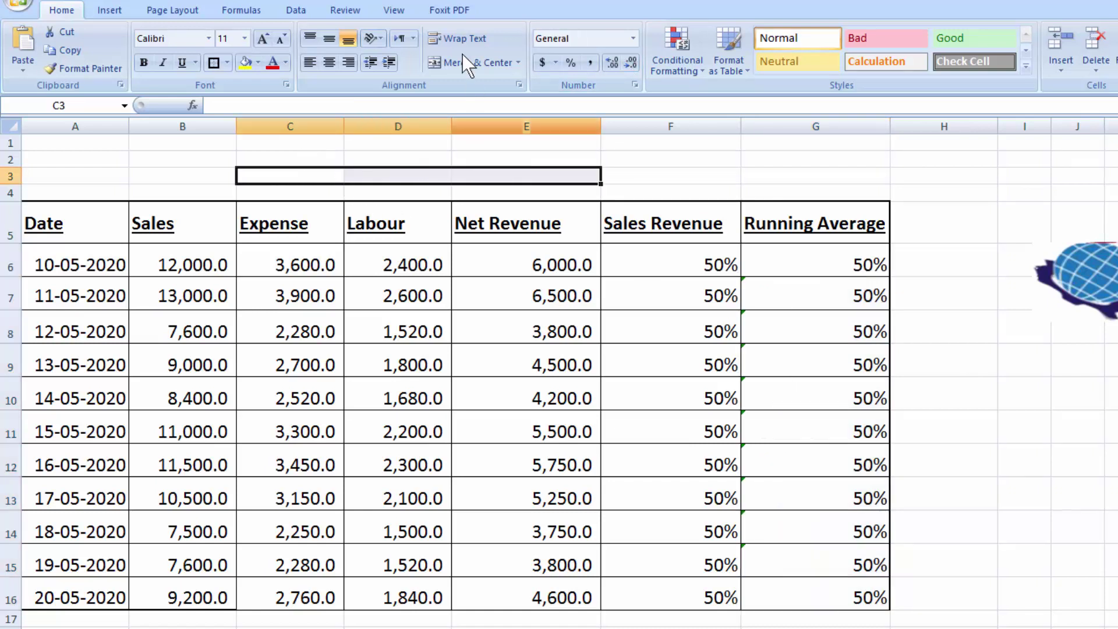
{"action": "left_click", "coordinate": [457, 61]}
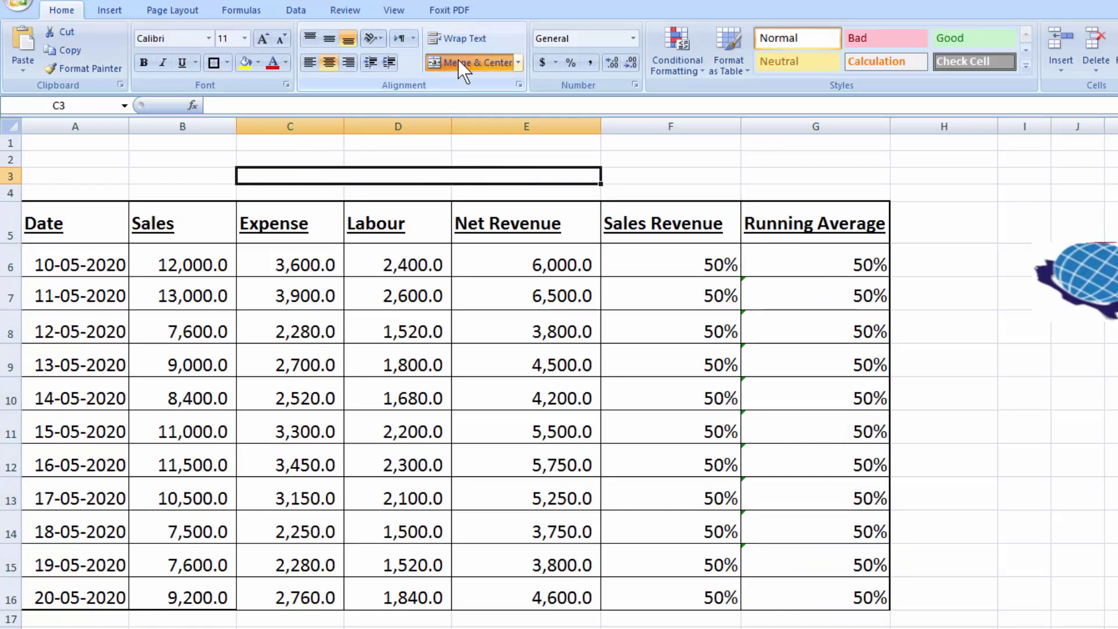
{"action": "type", "text": "Daily"}
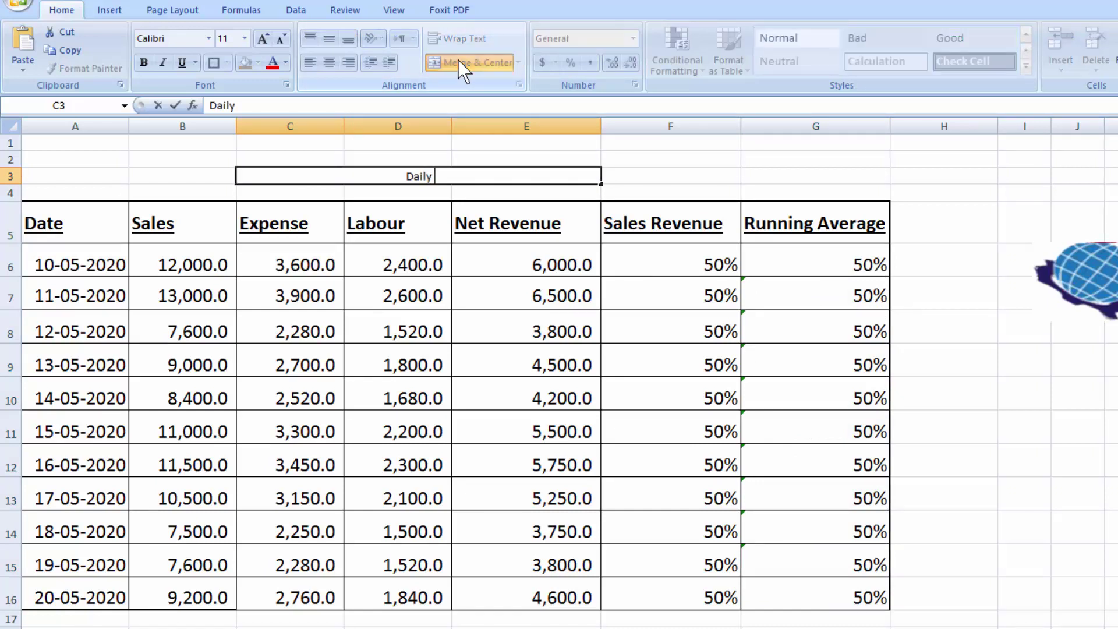
{"action": "key", "text": "BackSpace"}
{"action": "key", "text": "BackSpace"}
{"action": "key", "text": "BackSpace"}
{"action": "key", "text": "BackSpace"}
{"action": "key", "text": "BackSpace"}
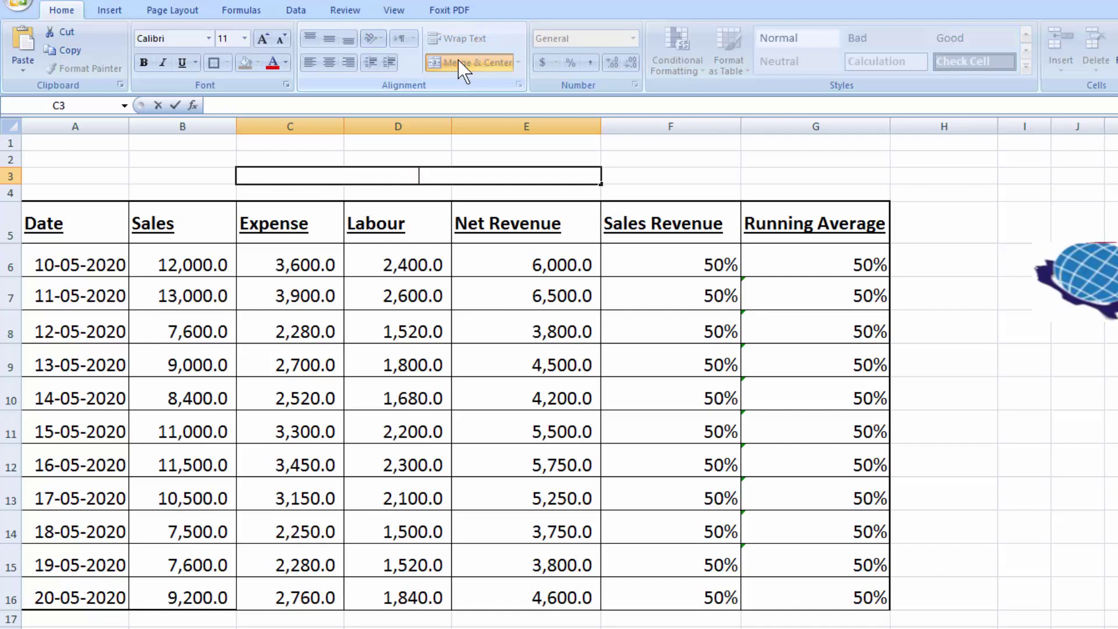
Step: Set the font size of the empty merged heading cell C3:E3 to 22
{"action": "left_click", "coordinate": [480, 284]}
{"action": "left_click", "coordinate": [459, 182]}
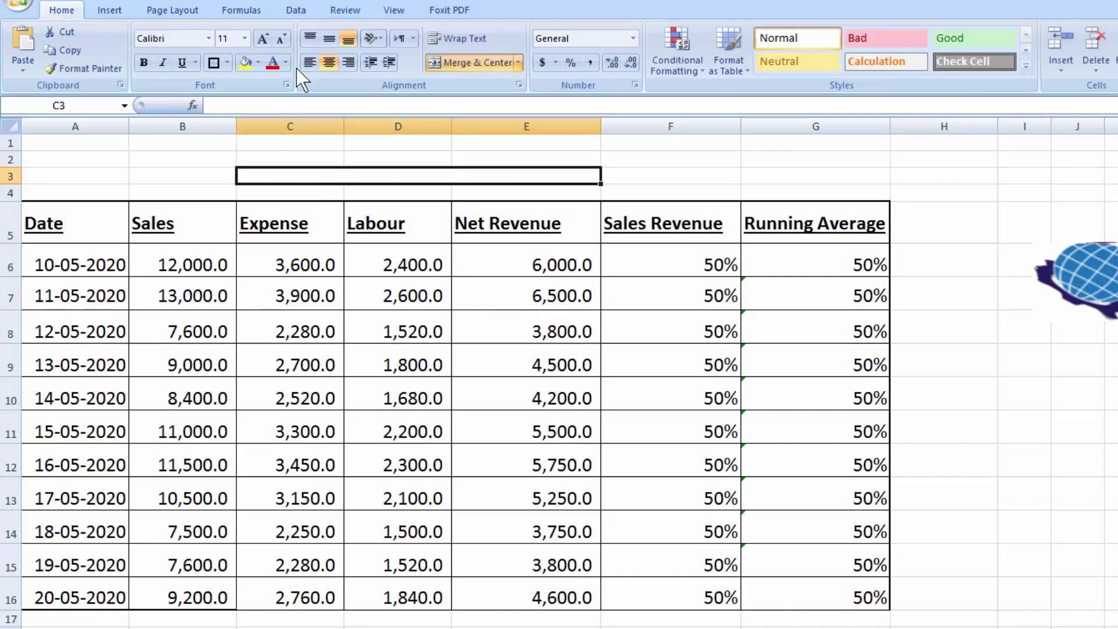
{"action": "left_click", "coordinate": [255, 38]}
{"action": "left_click", "coordinate": [253, 37]}
{"action": "left_click", "coordinate": [253, 38]}
{"action": "left_click", "coordinate": [254, 38]}
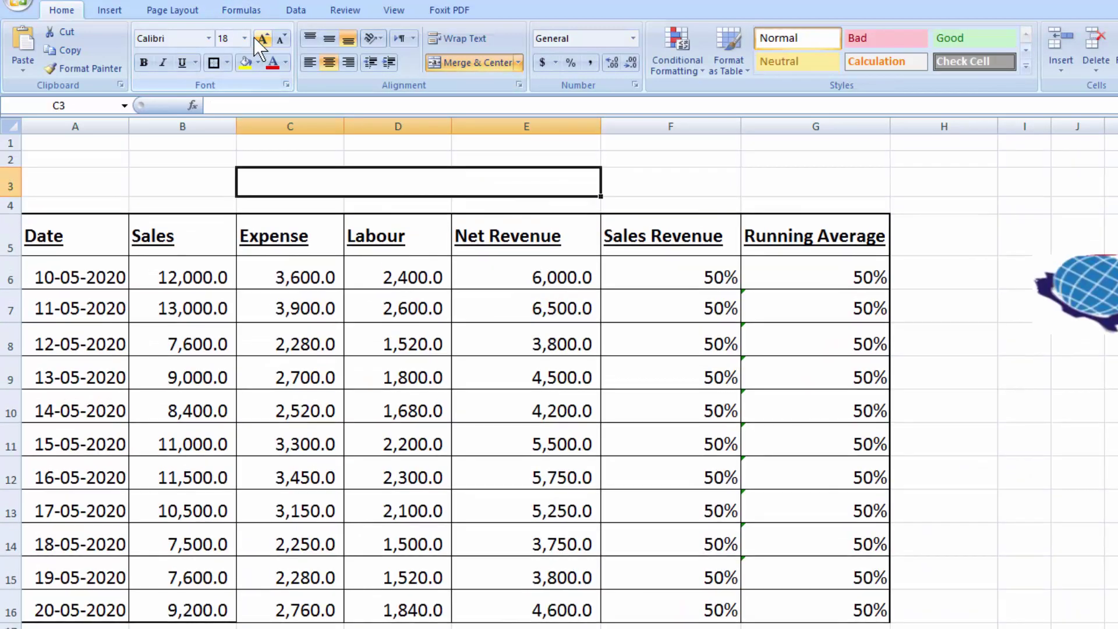
{"action": "left_click", "coordinate": [253, 37]}
{"action": "left_click", "coordinate": [254, 37]}
Step: Enter the heading "Daily sales & Expenses Report" in the merged cell above the table
{"action": "type", "text": "S"}
{"action": "key", "text": "BackSpace"}
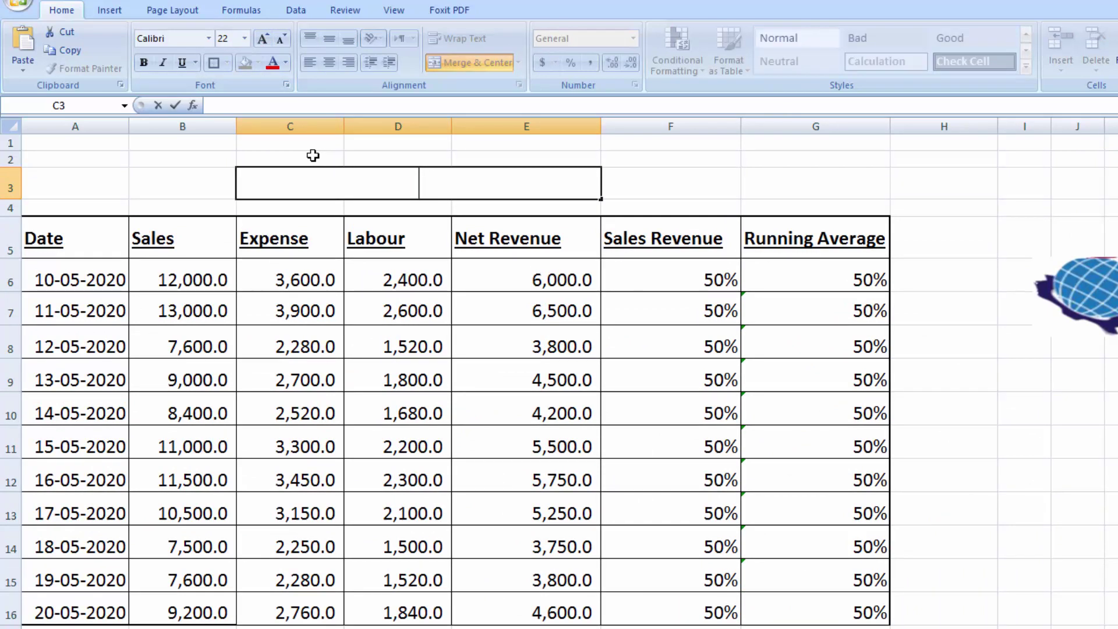
{"action": "type", "text": "Daily sales"}
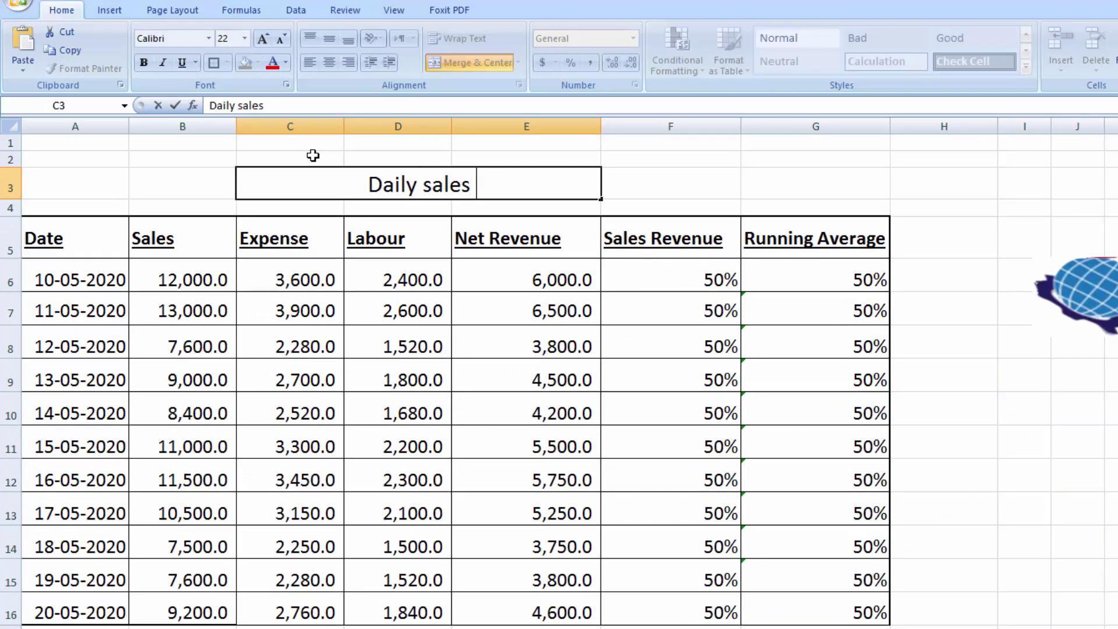
{"action": "type", "text": " & Expenses"}
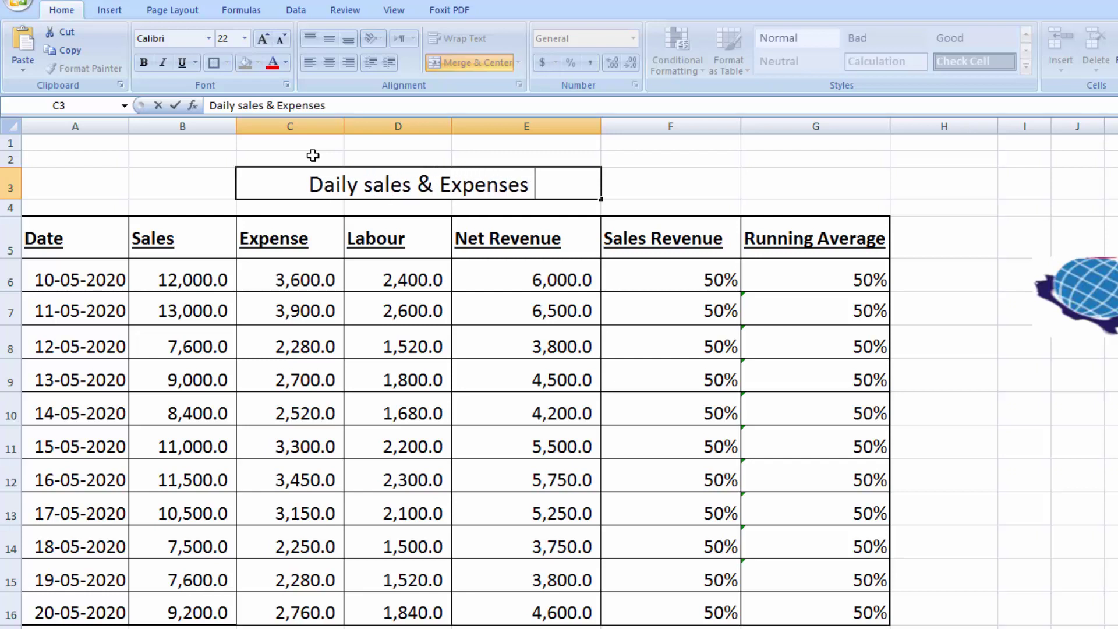
{"action": "type", "text": " E"}
{"action": "key", "text": "BackSpace"}
{"action": "type", "text": "Report"}
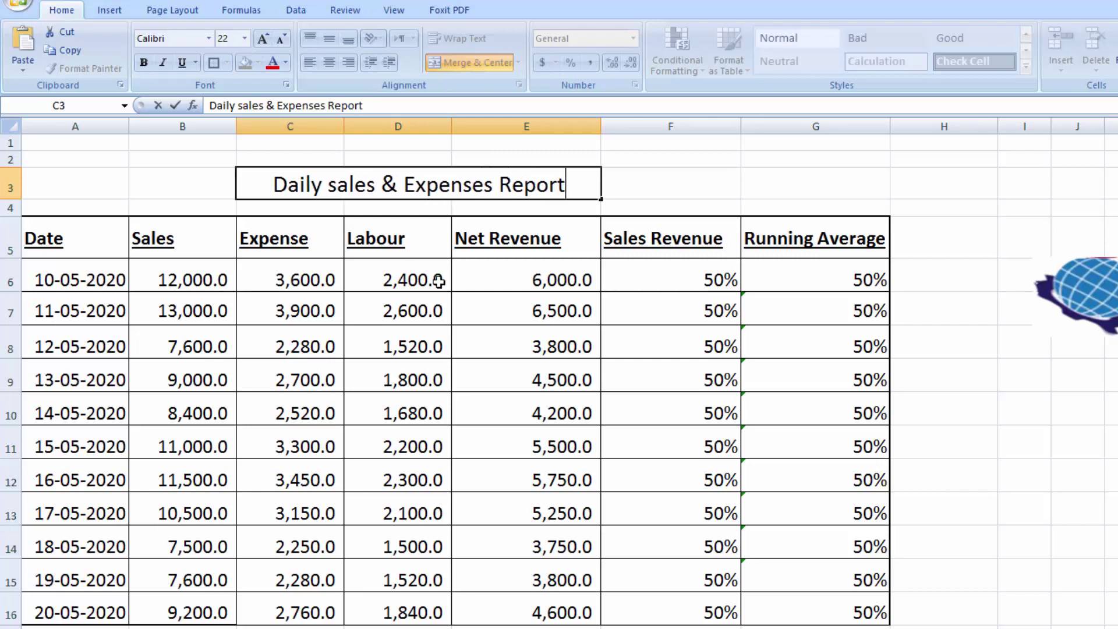
{"action": "left_click", "coordinate": [489, 323]}
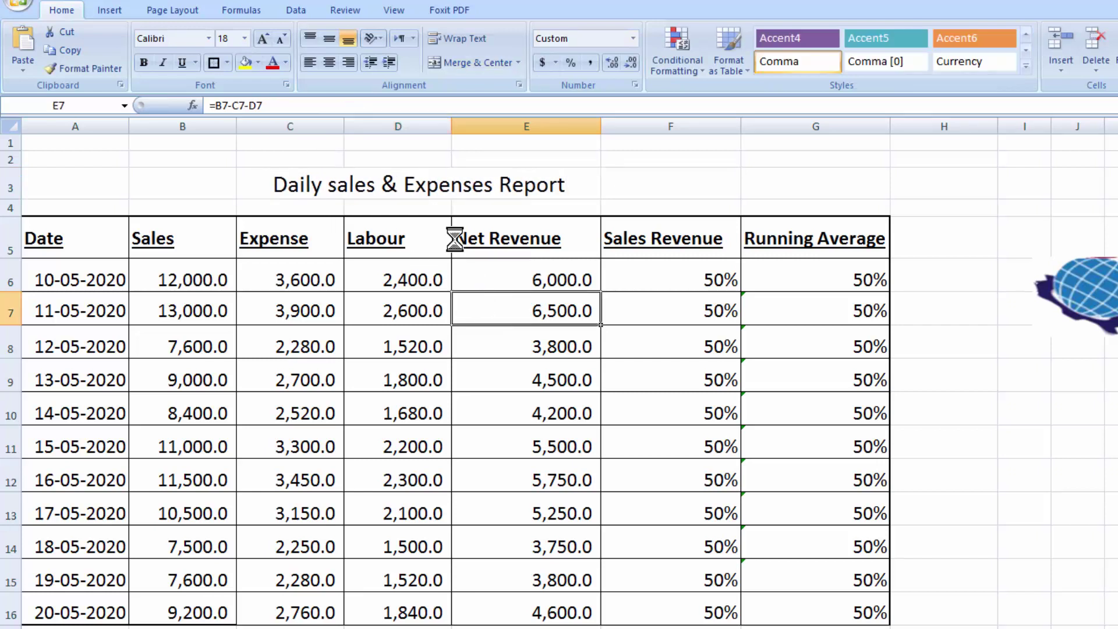
Step: Make row 3 slightly taller and format its heading with middle vertical alignment and an underline
{"action": "left_click", "coordinate": [445, 193]}
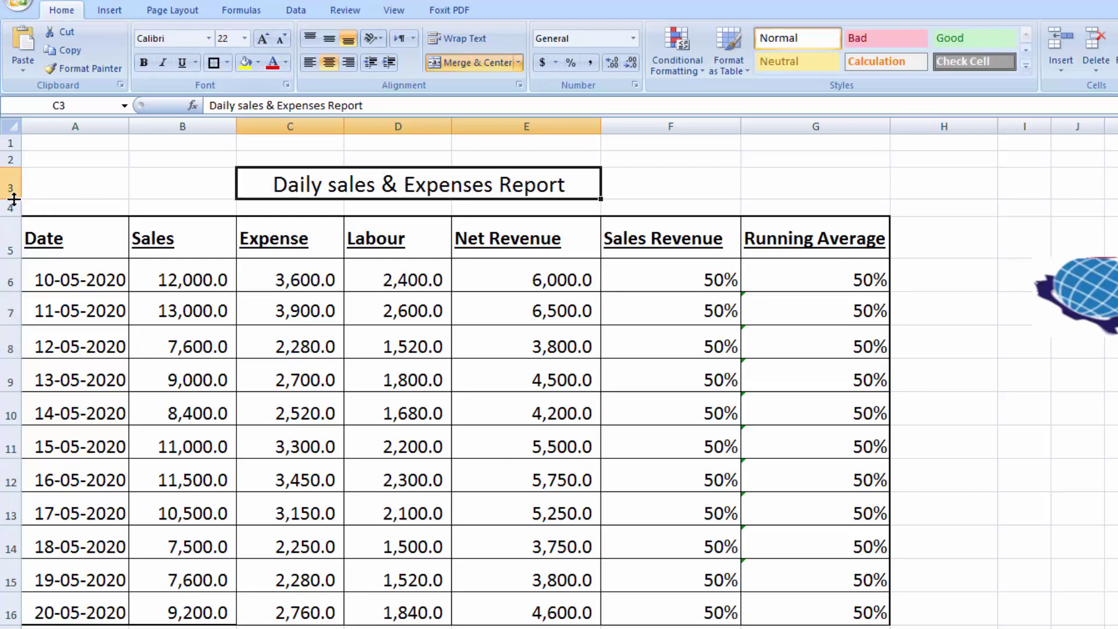
{"action": "left_click_drag", "start_coordinate": [14, 199], "coordinate": [14, 208]}
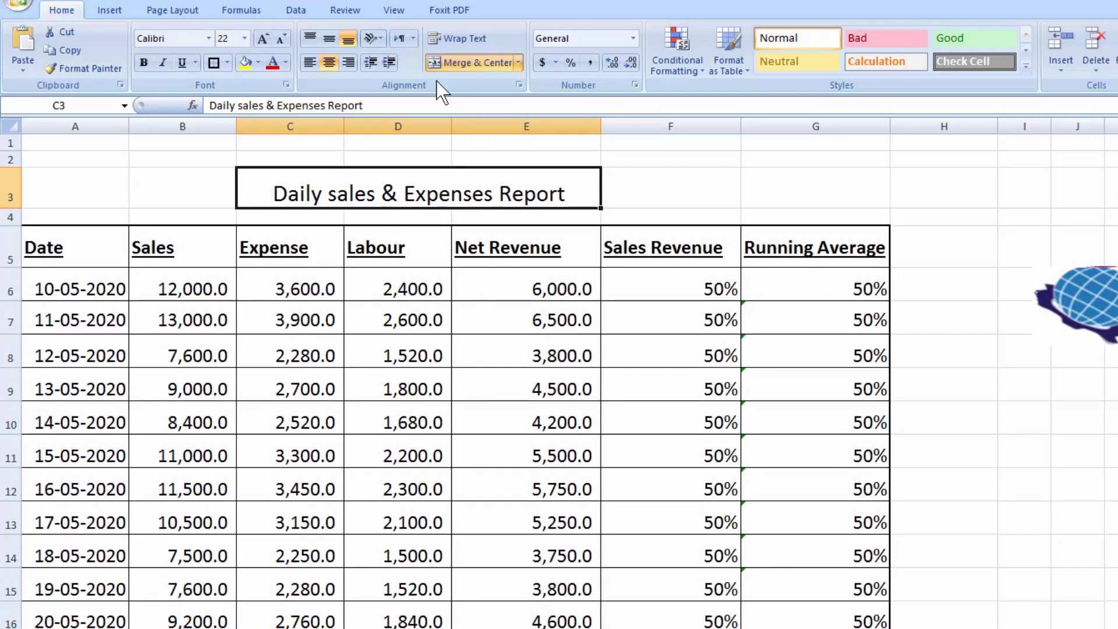
{"action": "left_click", "coordinate": [333, 44]}
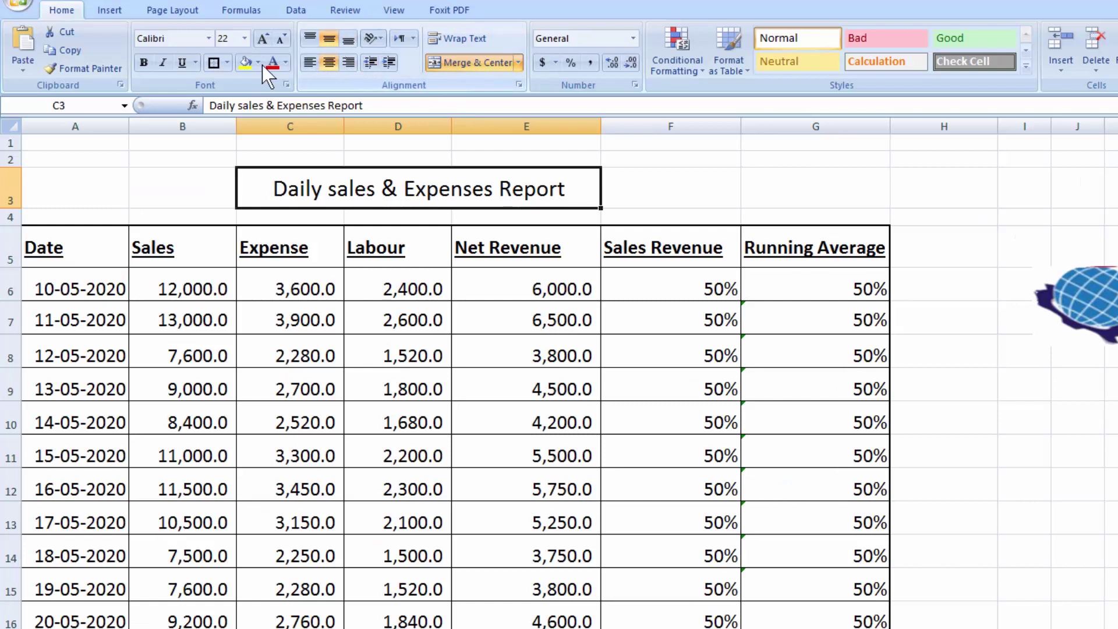
{"action": "left_click", "coordinate": [181, 66]}
{"action": "left_click", "coordinate": [1039, 457]}
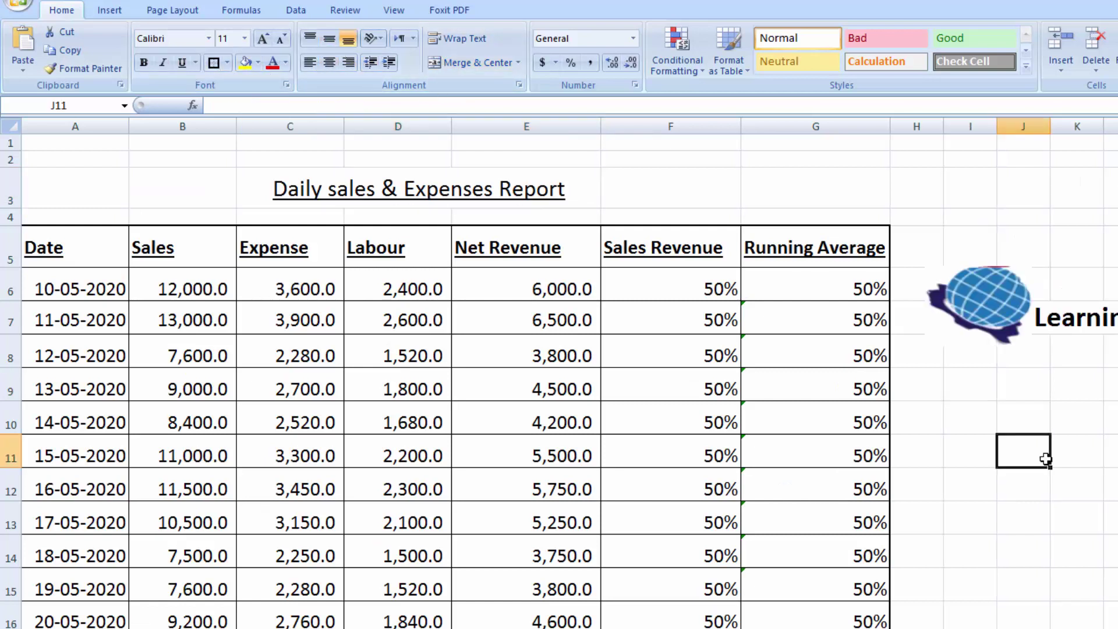
Step: Fill the table's header row A5:G5 with light blue and set its text color to white
{"action": "left_click_drag", "start_coordinate": [78, 249], "coordinate": [770, 241]}
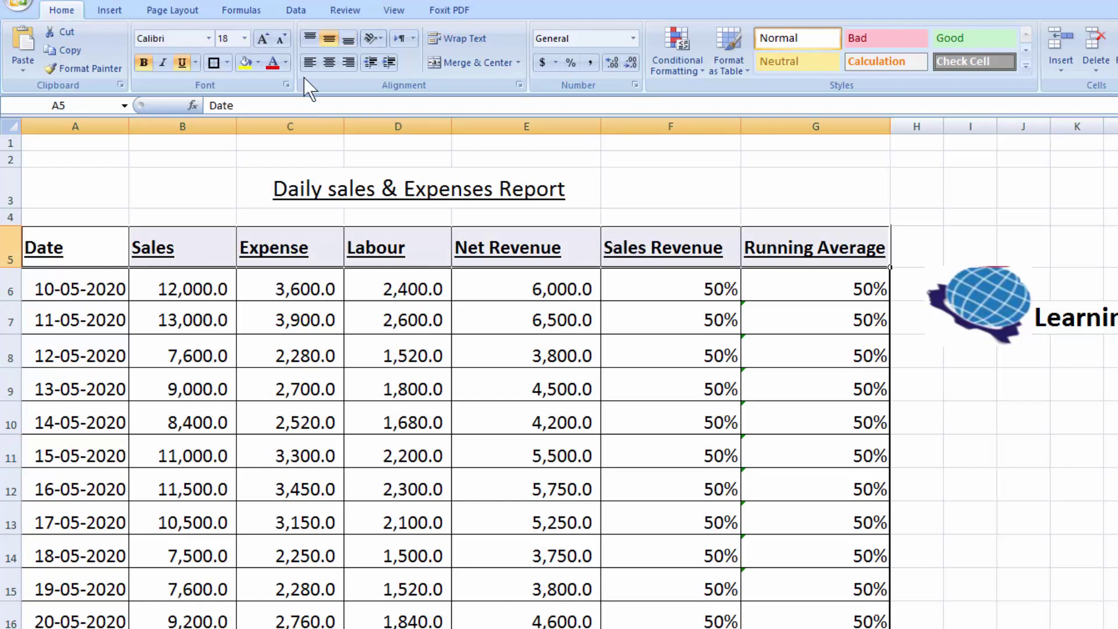
{"action": "left_click", "coordinate": [260, 63]}
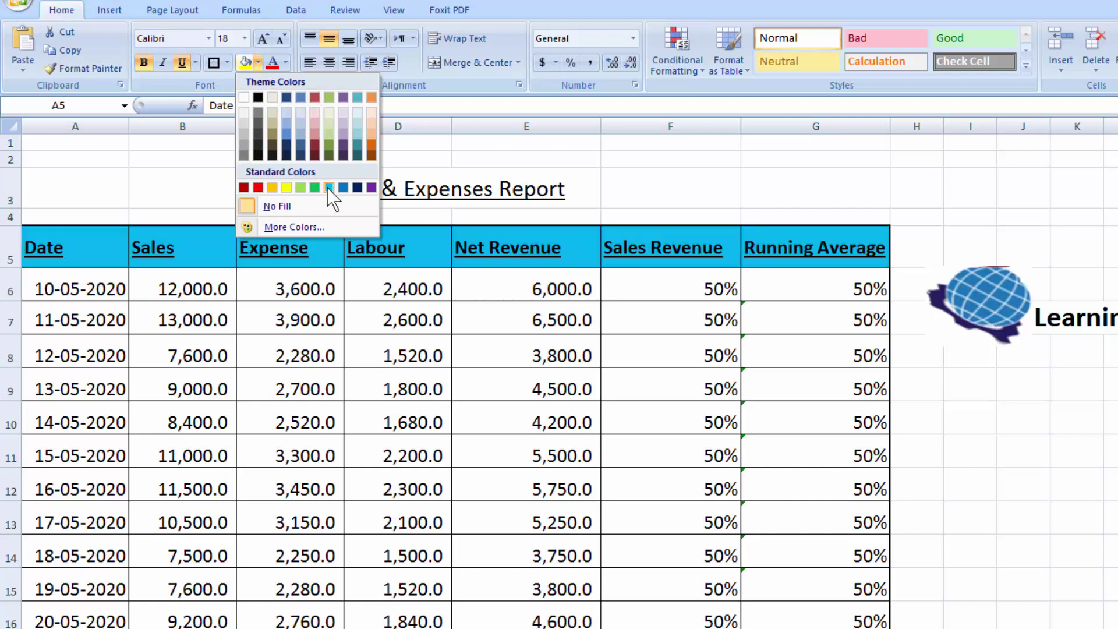
{"action": "left_click", "coordinate": [328, 187]}
{"action": "left_click", "coordinate": [286, 63]}
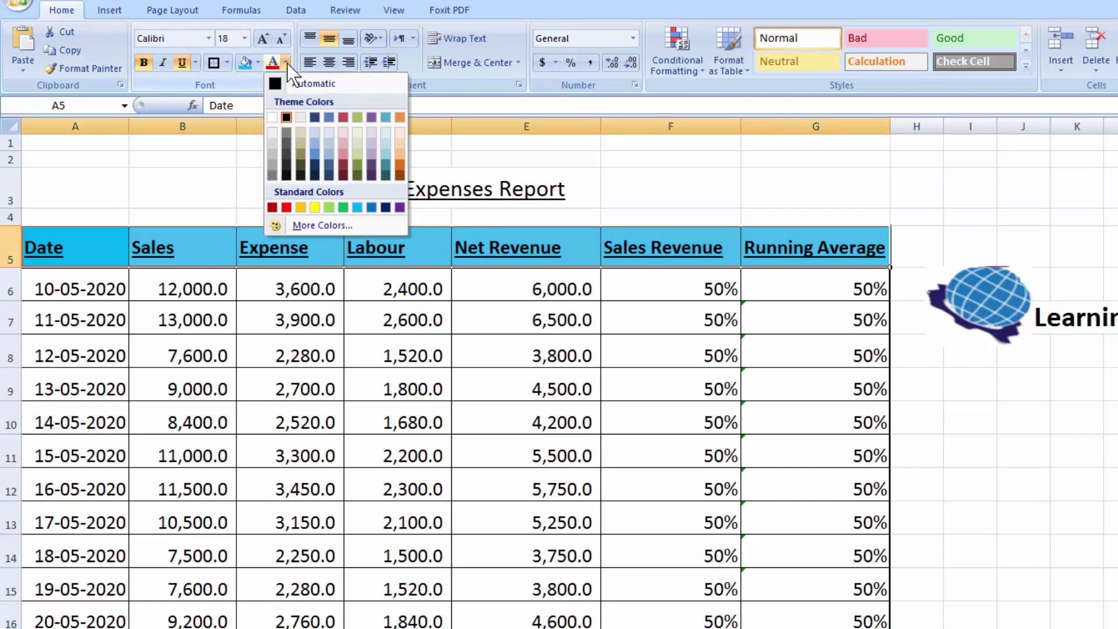
{"action": "left_click", "coordinate": [272, 118]}
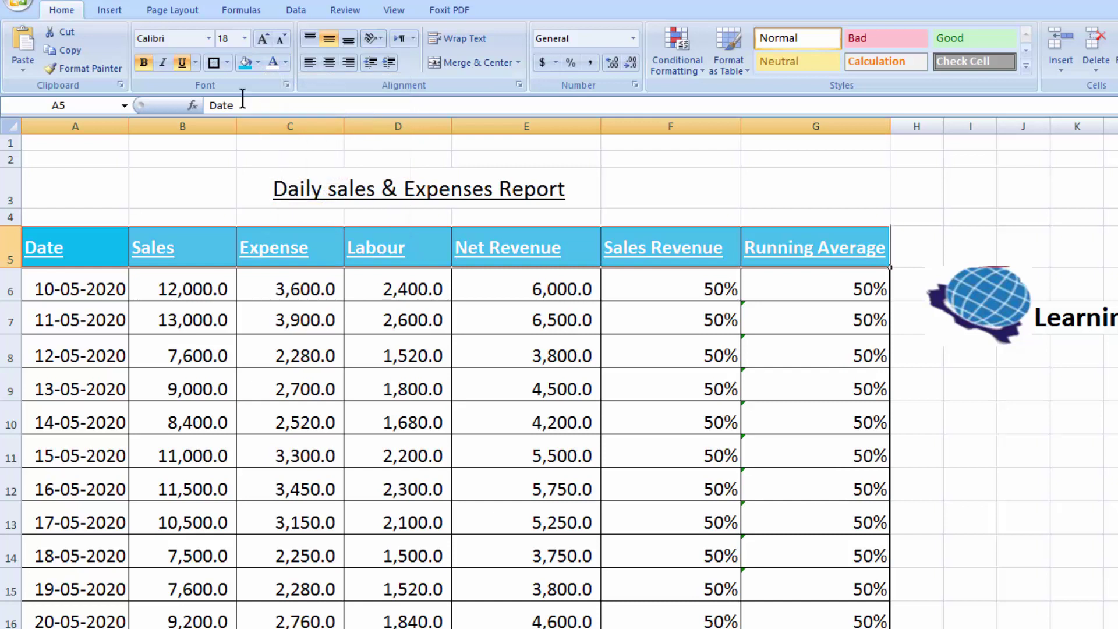
Step: Change the fill of the header row A5:G5 to the standard purple
{"action": "left_click", "coordinate": [259, 67]}
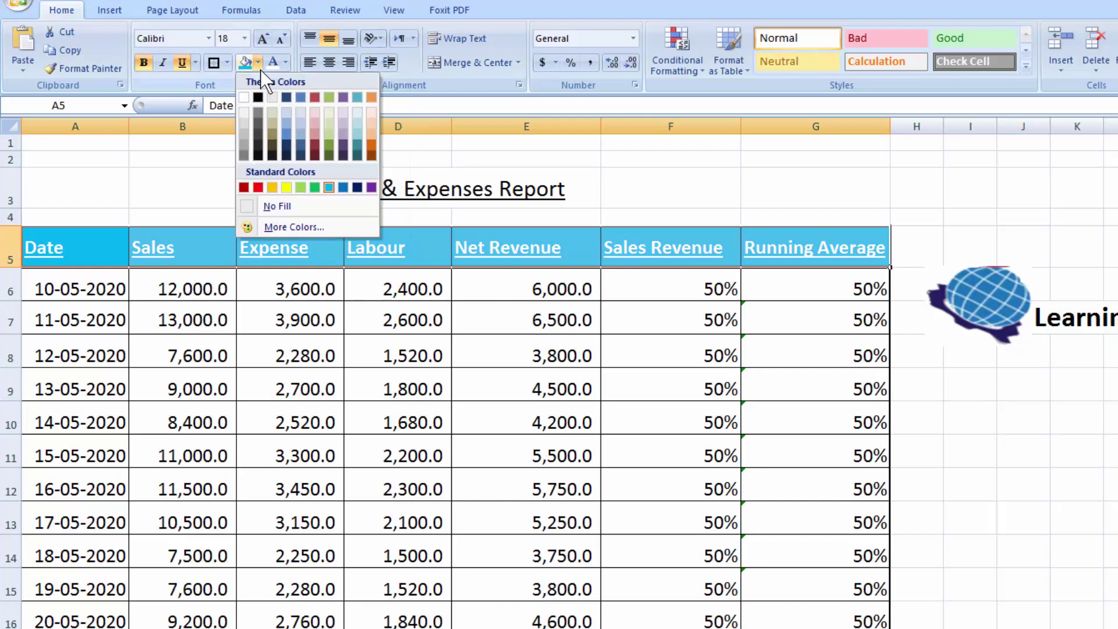
{"action": "left_click", "coordinate": [371, 187]}
{"action": "left_click", "coordinate": [1098, 472]}
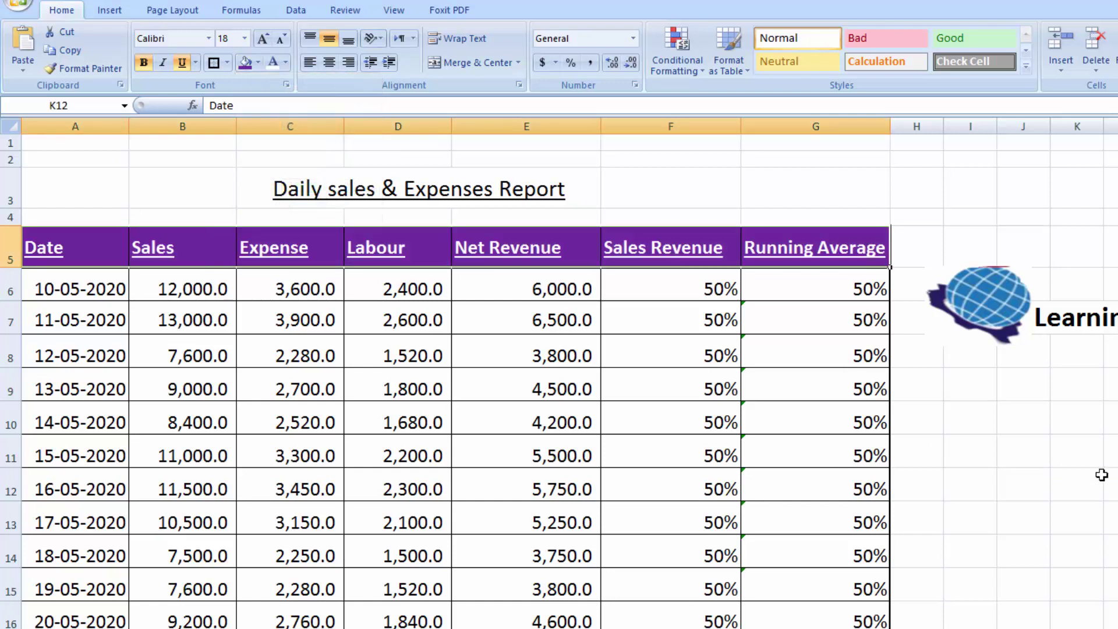
Step: Merge and center the report heading across B3:F3 and make it bold at font size 26
{"action": "left_click", "coordinate": [468, 185]}
{"action": "left_click_drag", "start_coordinate": [226, 178], "coordinate": [619, 187]}
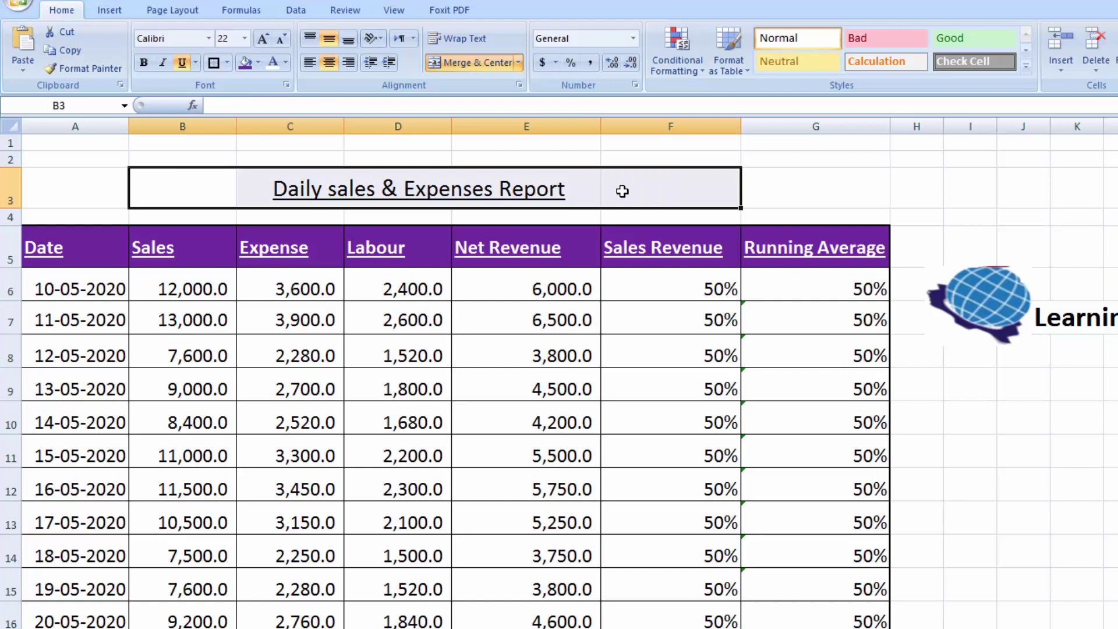
{"action": "left_click", "coordinate": [478, 62]}
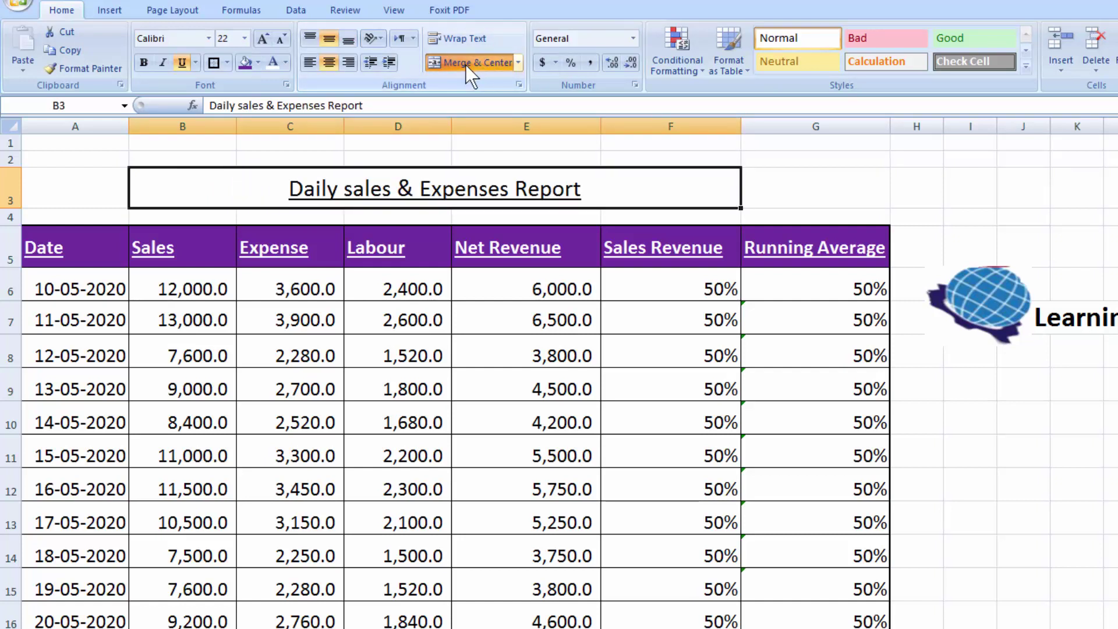
{"action": "left_click", "coordinate": [261, 43]}
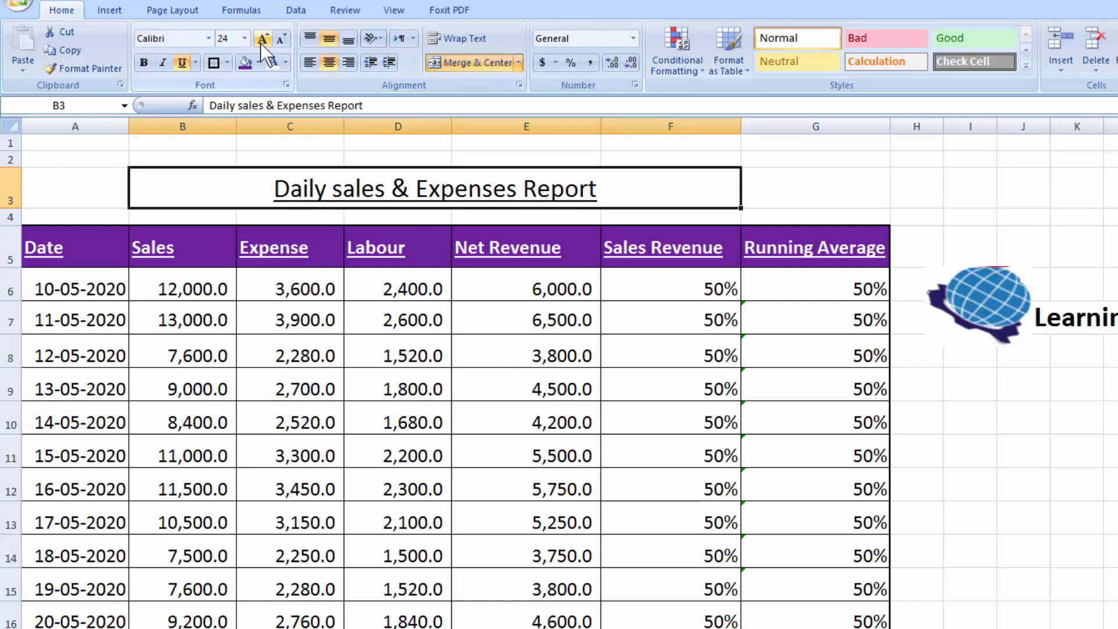
{"action": "left_click", "coordinate": [260, 43]}
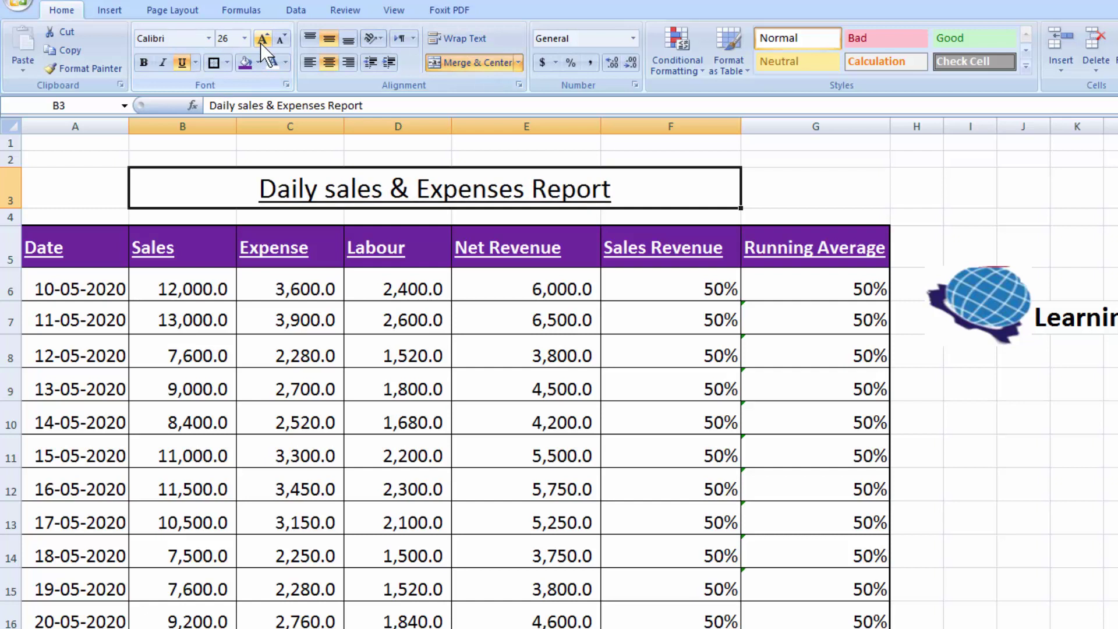
{"action": "left_click", "coordinate": [142, 67]}
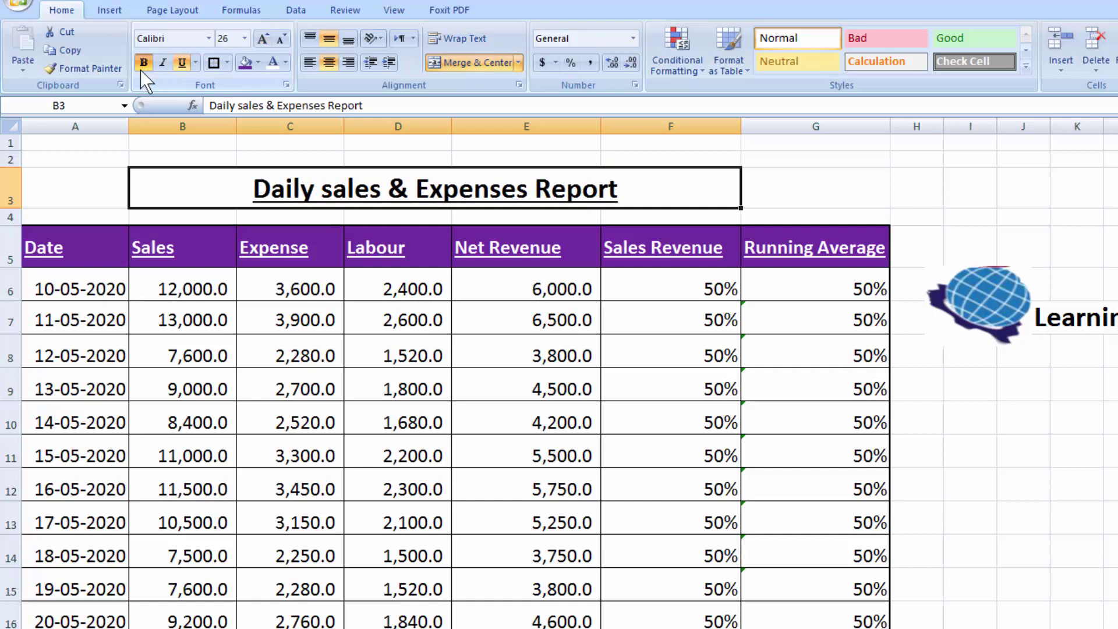
Step: Give the report heading a purple fill and white text
{"action": "left_click", "coordinate": [244, 63]}
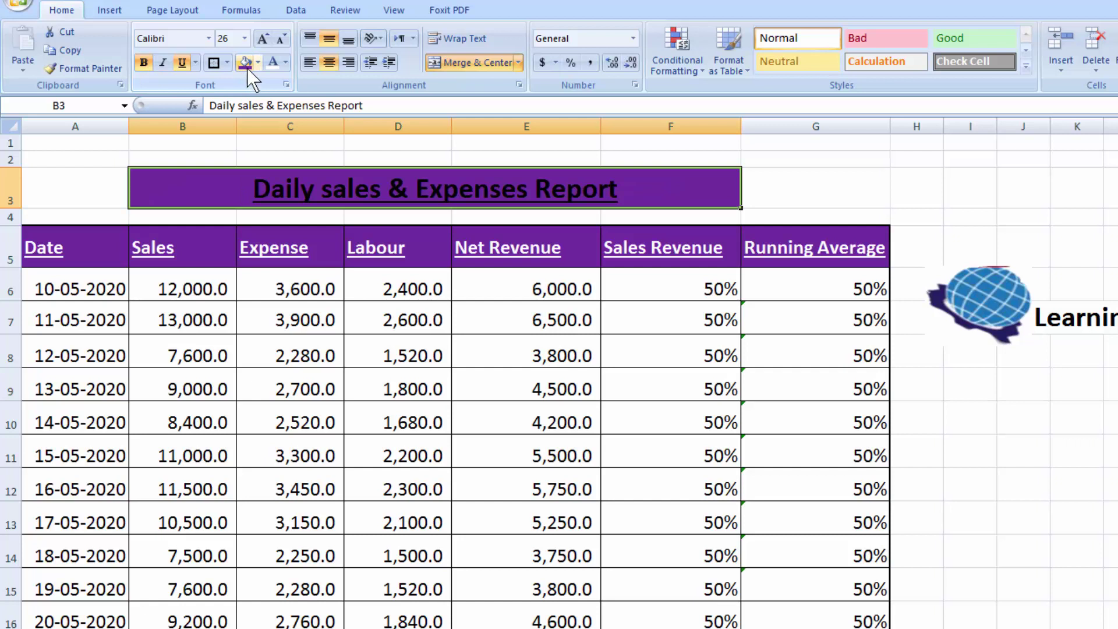
{"action": "left_click", "coordinate": [271, 68]}
{"action": "left_click", "coordinate": [518, 344]}
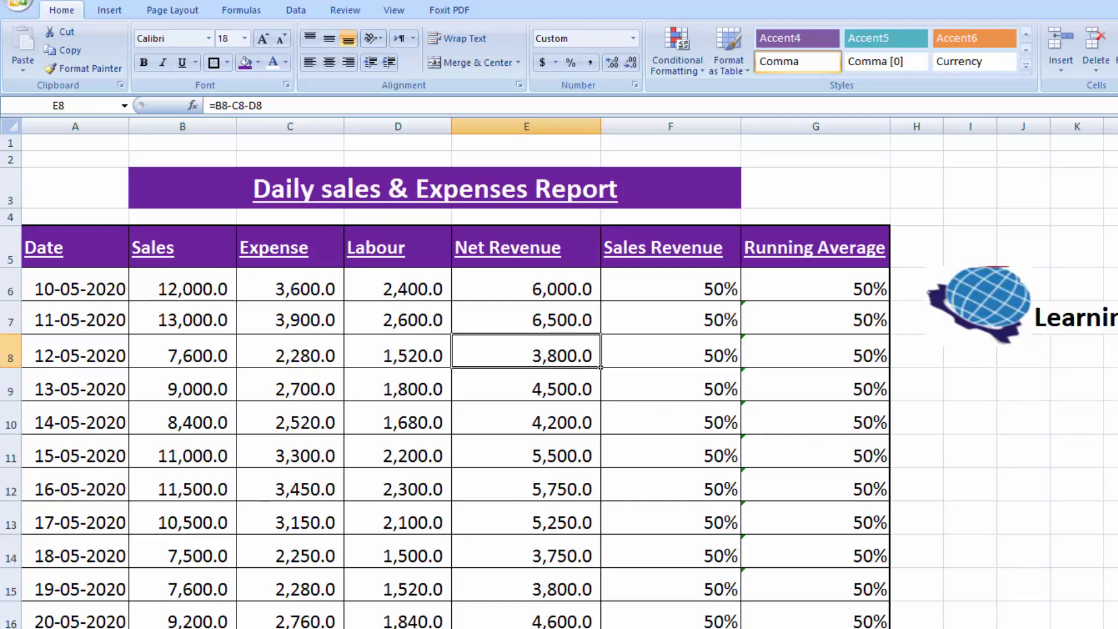
Step: Enter the label "Total" in A17, directly below the last date in the table
{"action": "scroll", "coordinate": [814, 465], "scroll_direction": "down", "scroll_amount": 6}
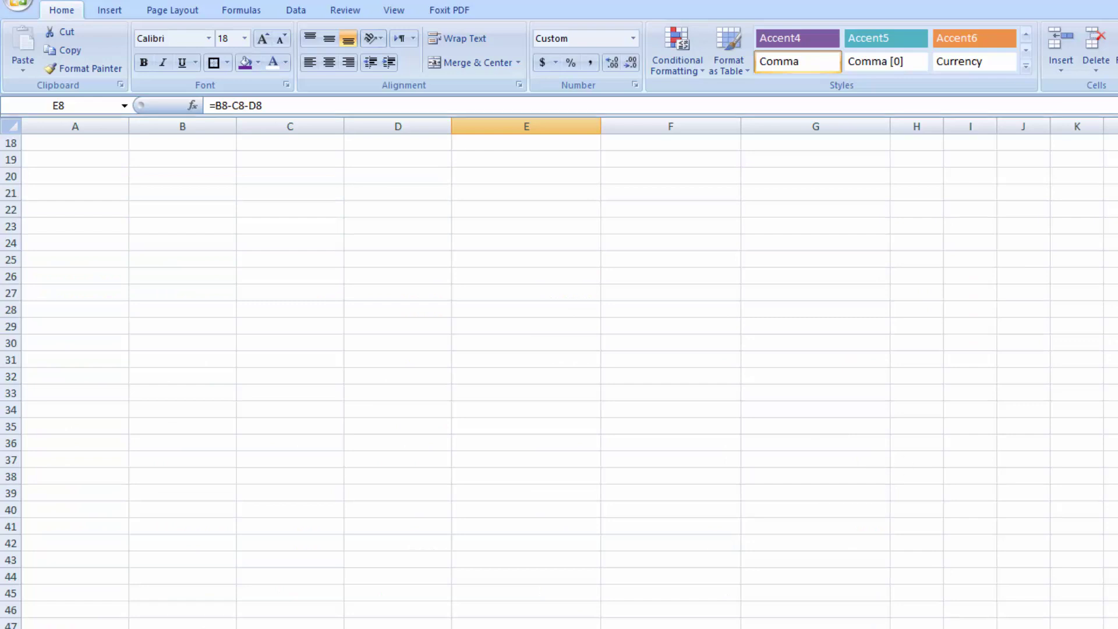
{"action": "scroll", "coordinate": [559, 372], "scroll_direction": "up", "scroll_amount": 2}
{"action": "scroll", "coordinate": [559, 372], "scroll_direction": "up", "scroll_amount": 5}
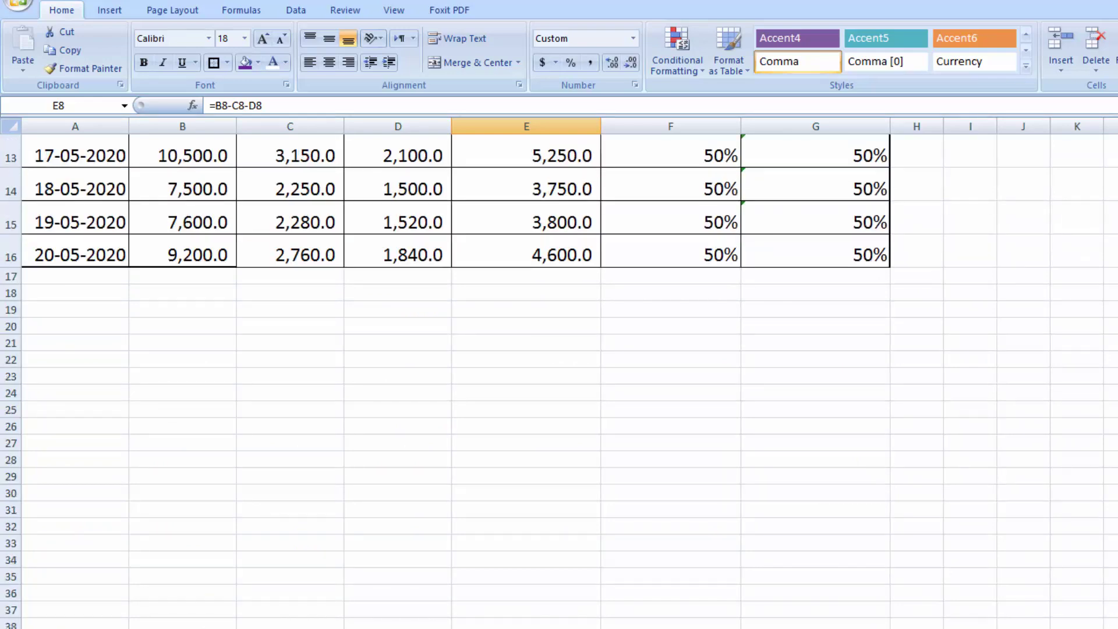
{"action": "scroll", "coordinate": [1003, 139], "scroll_direction": "up", "scroll_amount": 1}
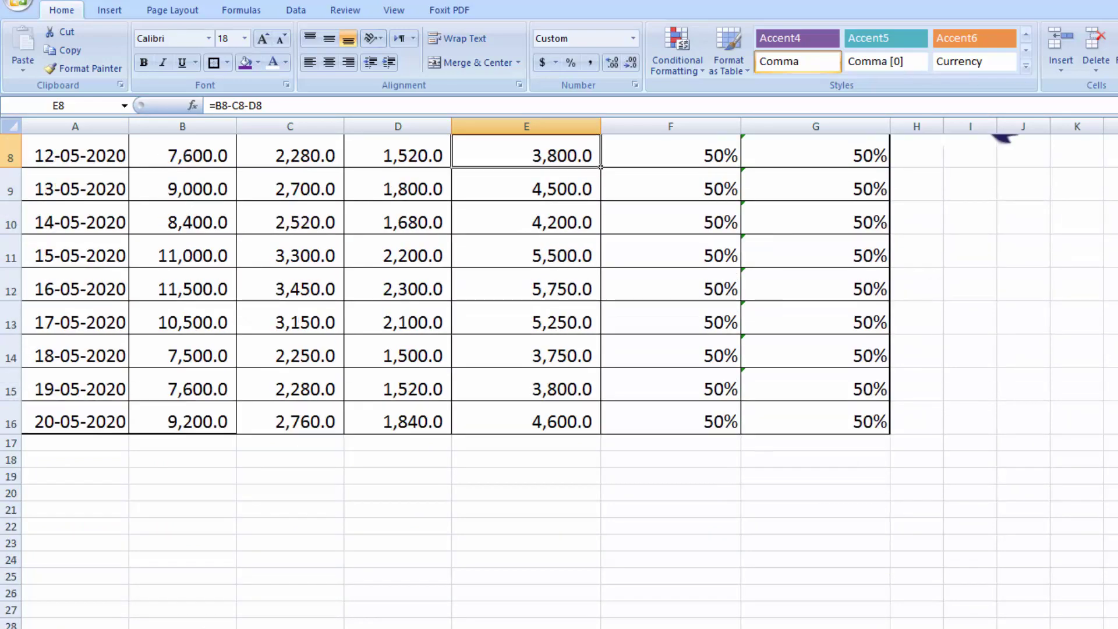
{"action": "left_click", "coordinate": [88, 454]}
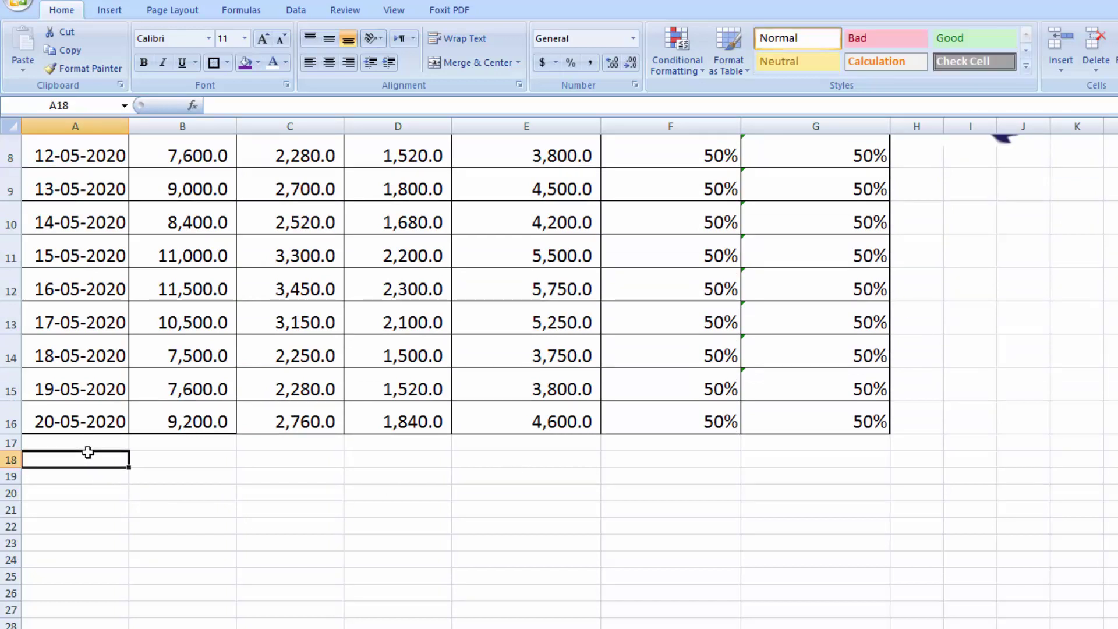
{"action": "left_click", "coordinate": [87, 446]}
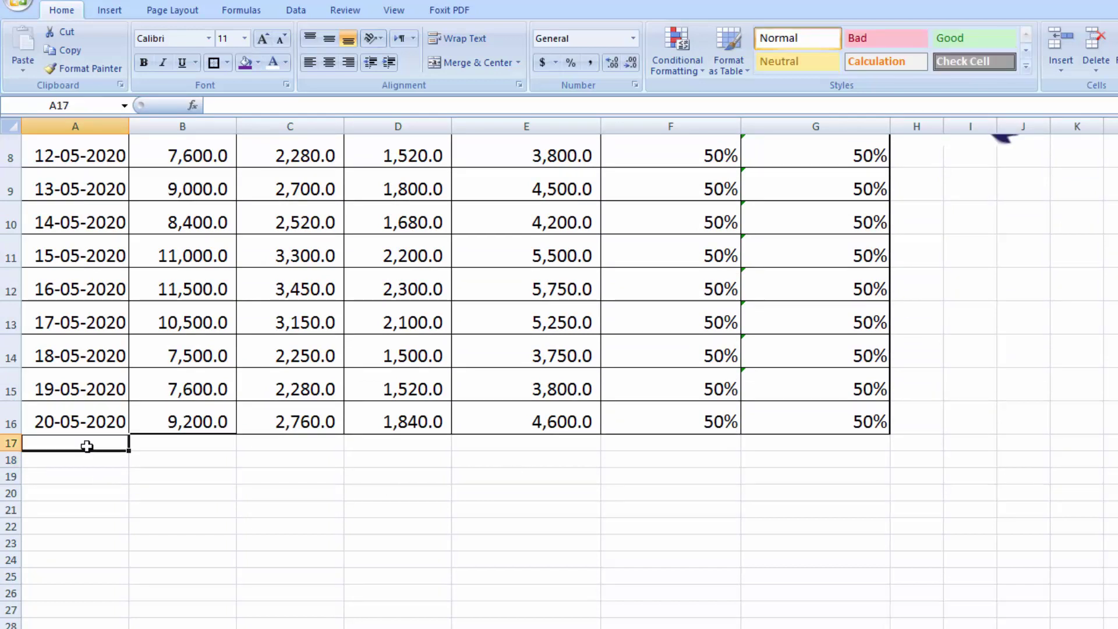
{"action": "type", "text": "Total"}
{"action": "key", "text": "Tab"}
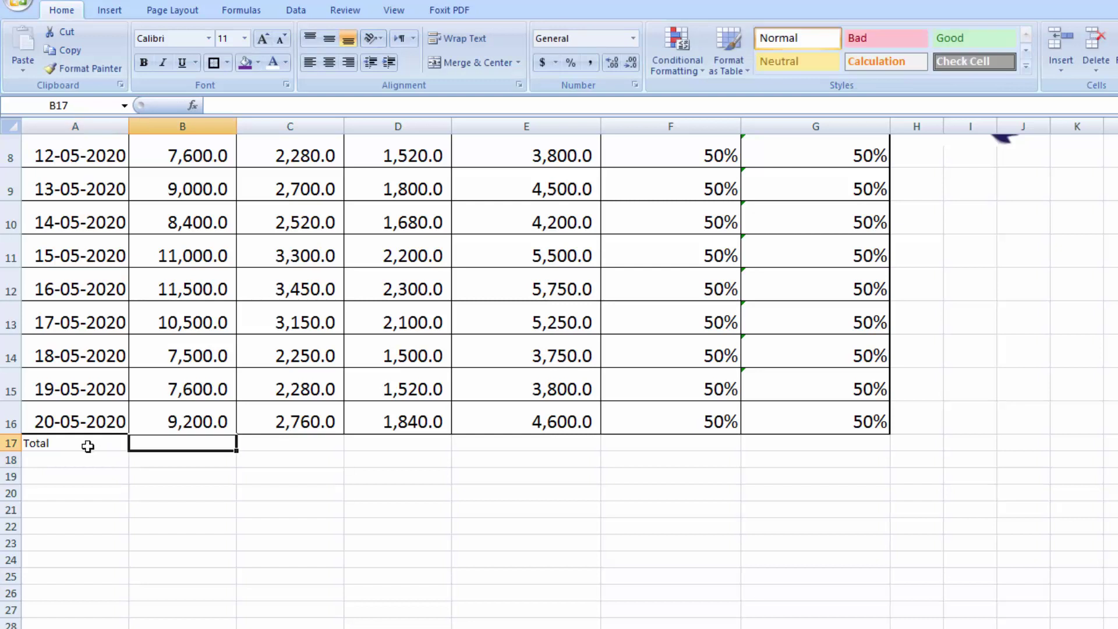
Step: Increase the font size of the total row cells A17:E17 to 26
{"action": "left_click_drag", "start_coordinate": [74, 444], "coordinate": [534, 435]}
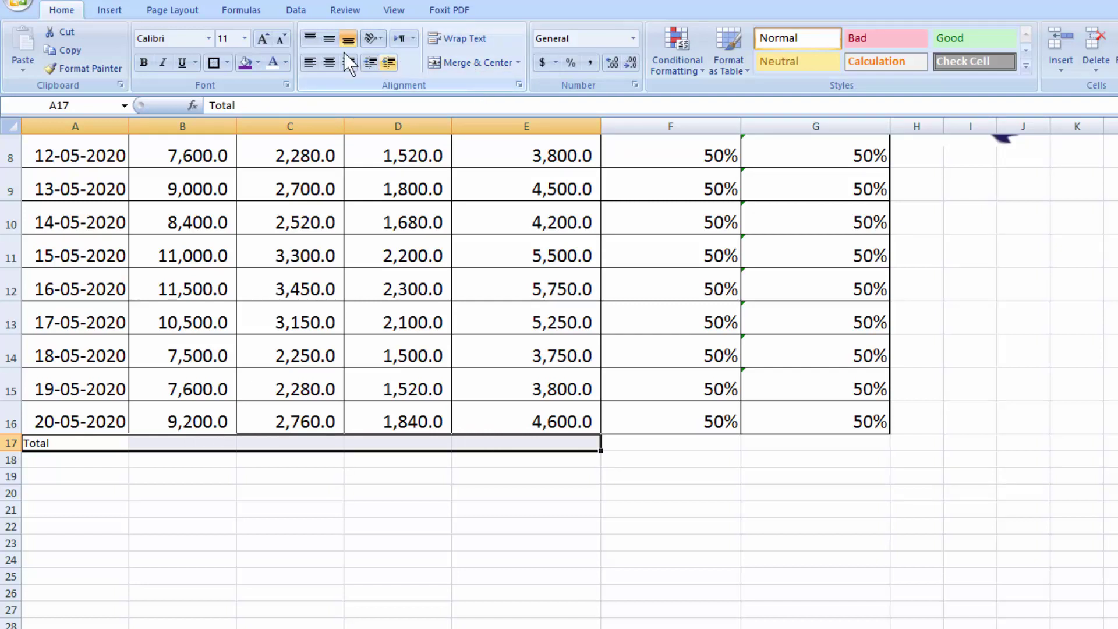
{"action": "left_click", "coordinate": [265, 39]}
{"action": "left_click", "coordinate": [265, 39]}
{"action": "left_click", "coordinate": [266, 39]}
{"action": "left_click", "coordinate": [267, 40]}
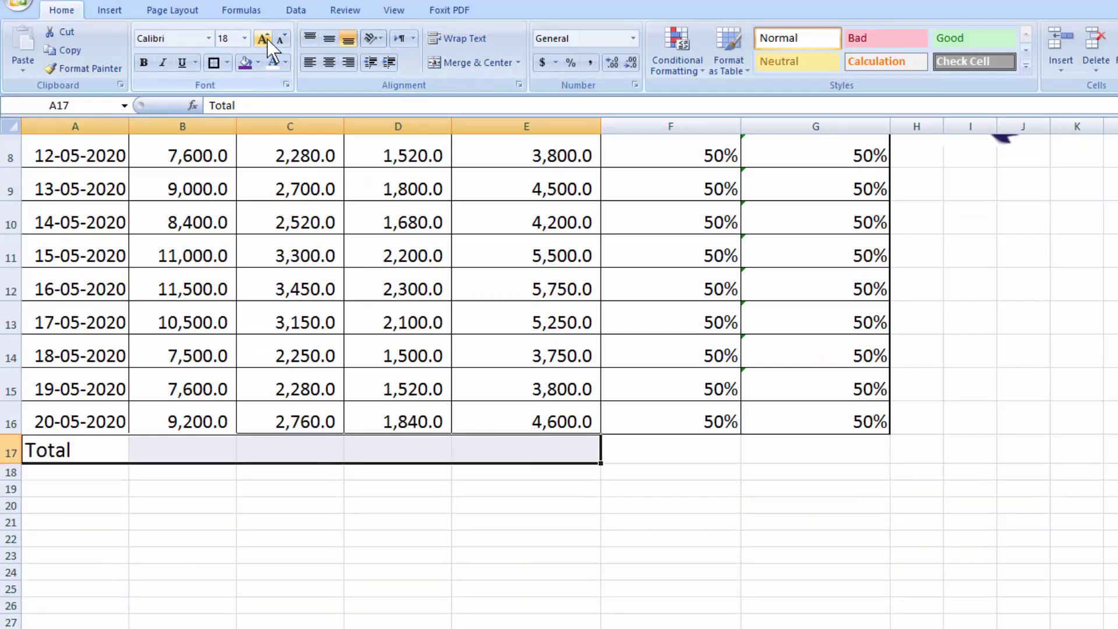
{"action": "left_click", "coordinate": [267, 39]}
{"action": "left_click", "coordinate": [267, 39]}
{"action": "left_click", "coordinate": [266, 40]}
{"action": "left_click", "coordinate": [267, 39]}
{"action": "left_click", "coordinate": [190, 459]}
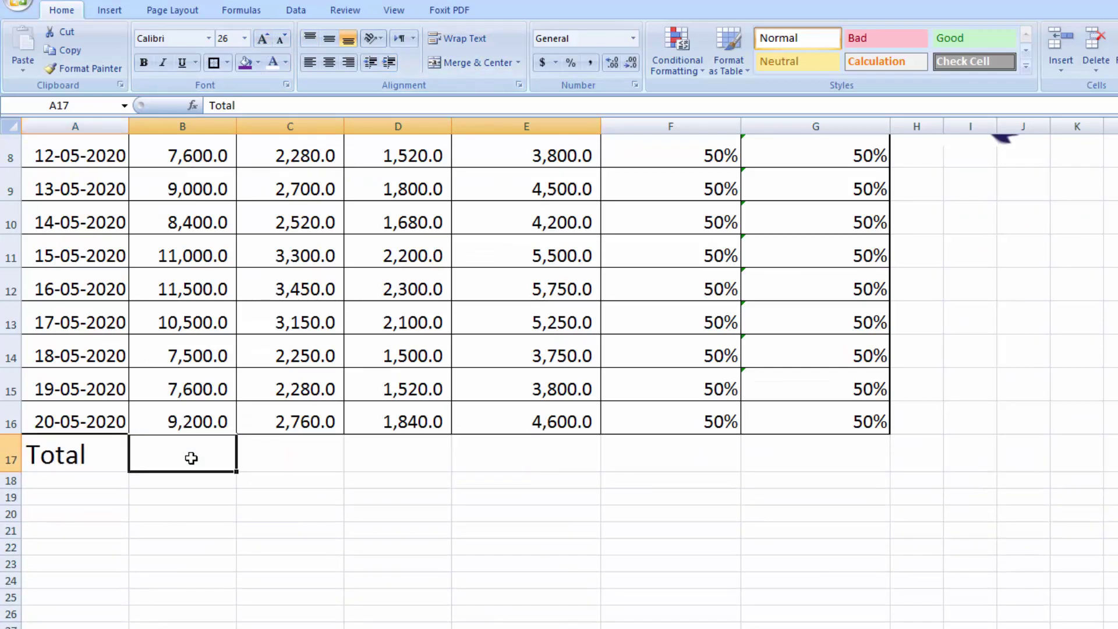
Step: Total the sales in B17 with =SUM(B6:B16) and autofit column B to the result
{"action": "key", "text": "alt"}
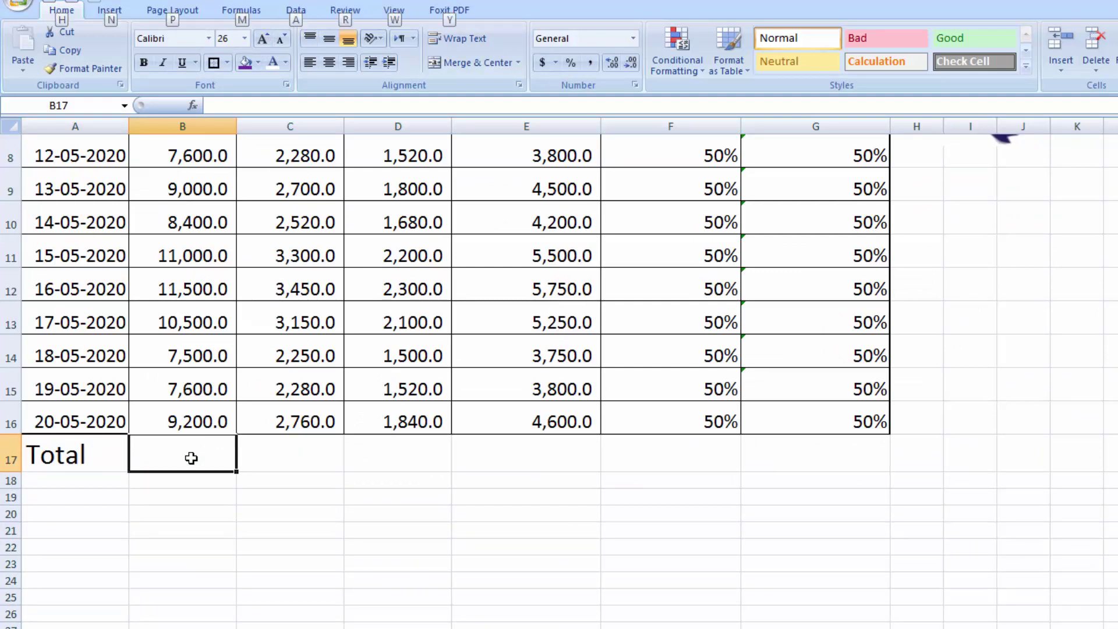
{"action": "key", "text": "alt+equal"}
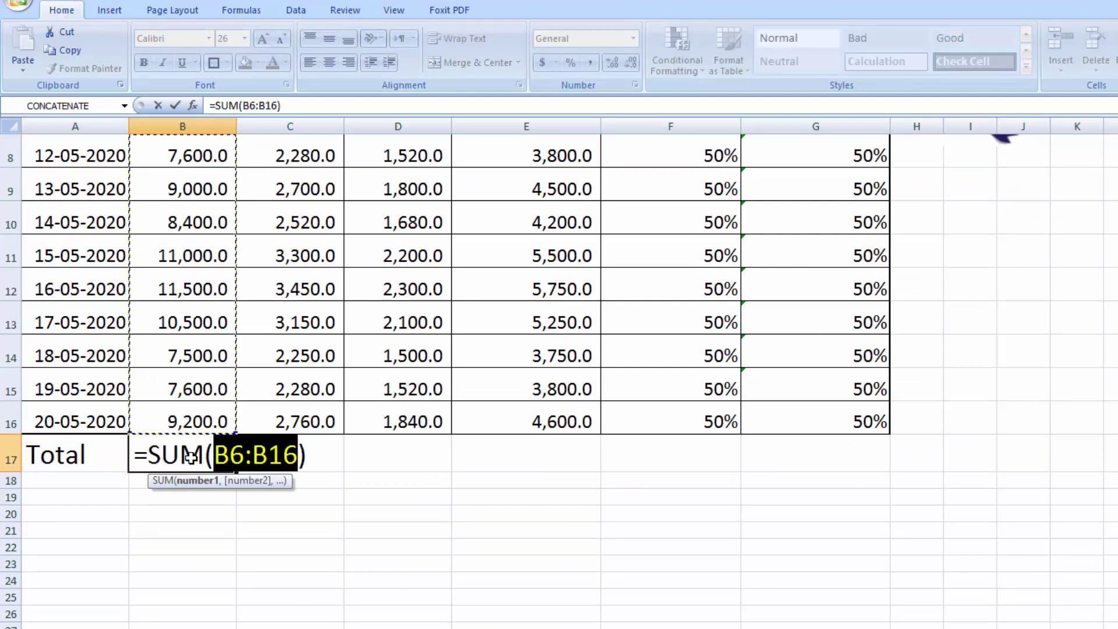
{"action": "key", "text": "Return"}
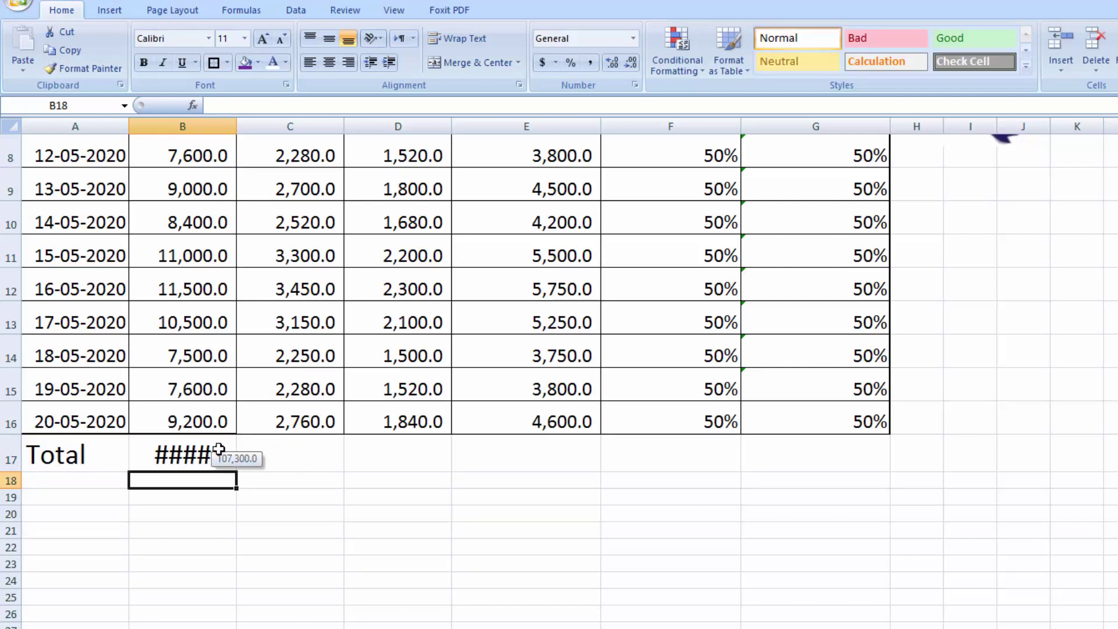
{"action": "left_click", "coordinate": [217, 449]}
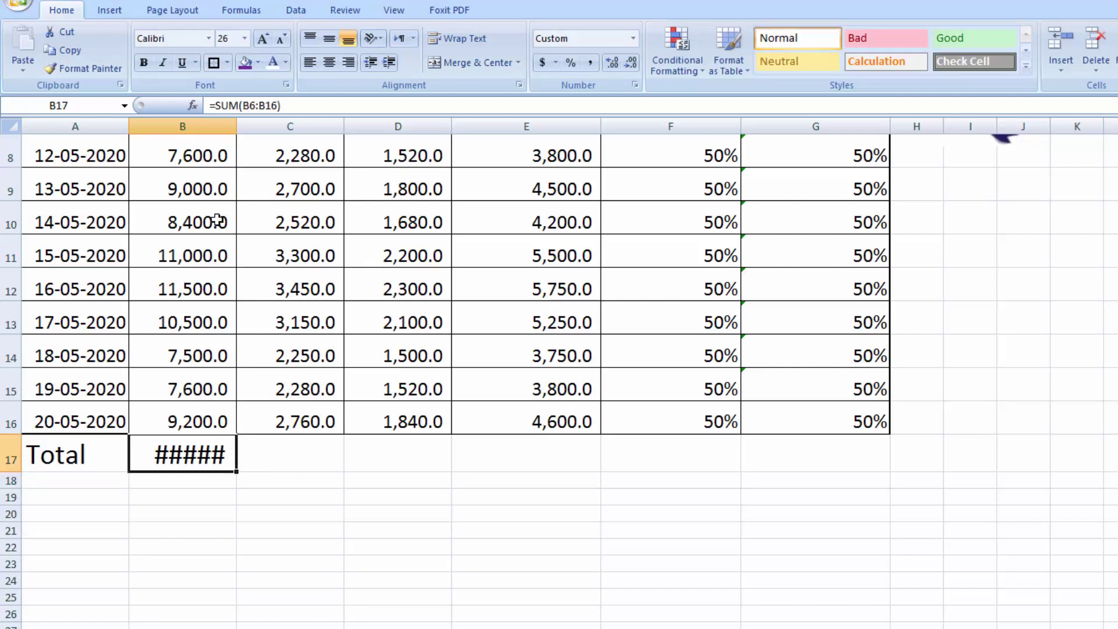
{"action": "double_click", "coordinate": [236, 126]}
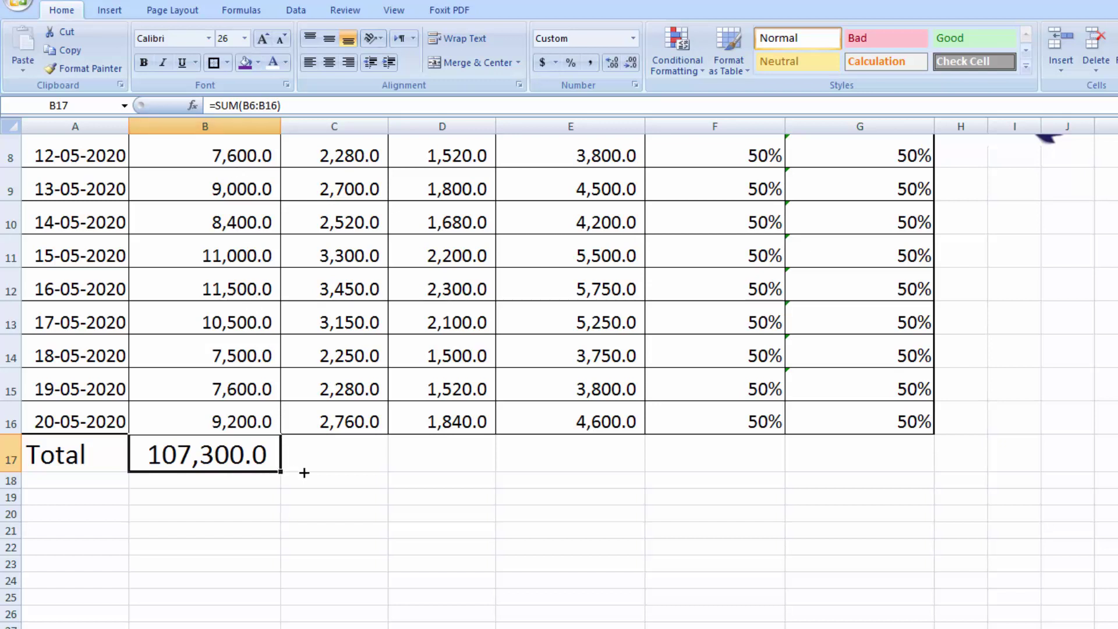
Step: Copy the B17 total formula across to E17 and autofit columns C and D
{"action": "left_click_drag", "start_coordinate": [304, 472], "coordinate": [588, 464]}
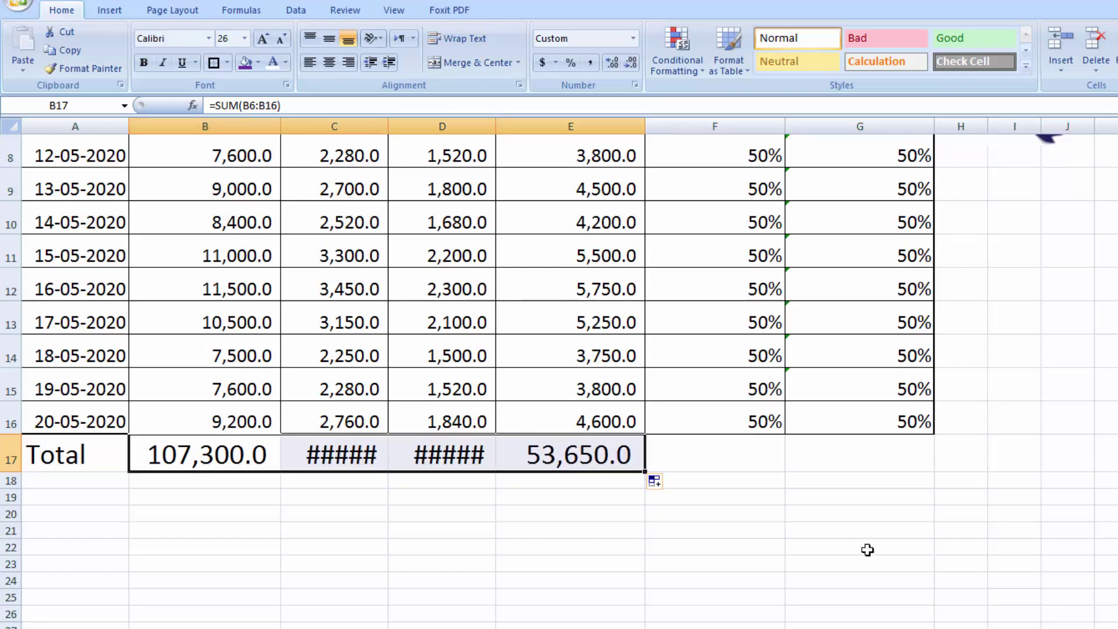
{"action": "double_click", "coordinate": [495, 126]}
{"action": "double_click", "coordinate": [386, 126]}
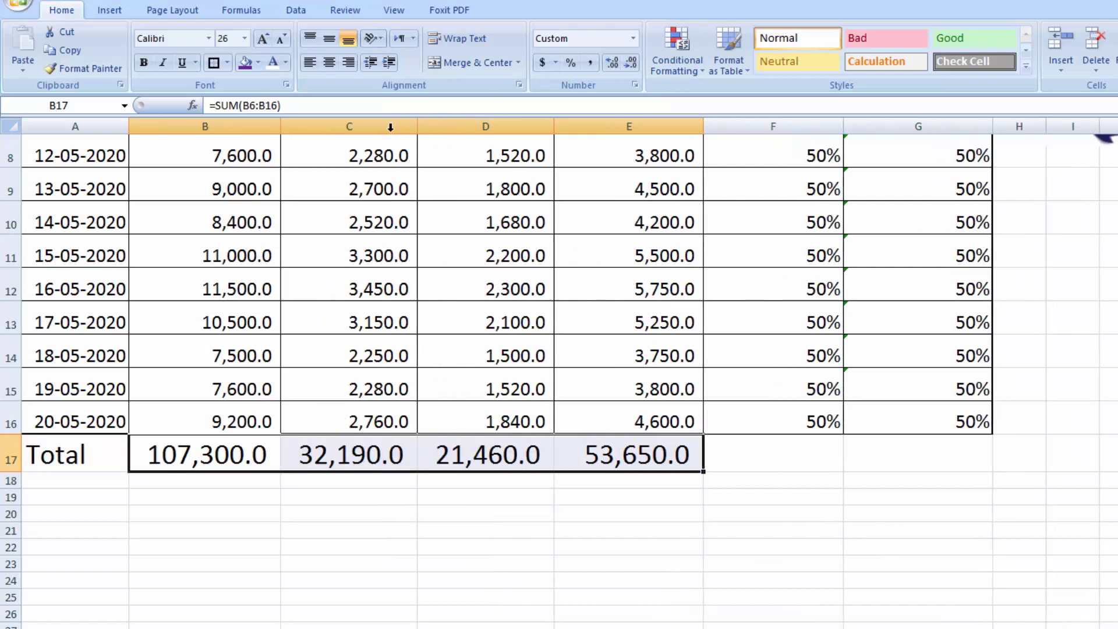
{"action": "left_click", "coordinate": [898, 591]}
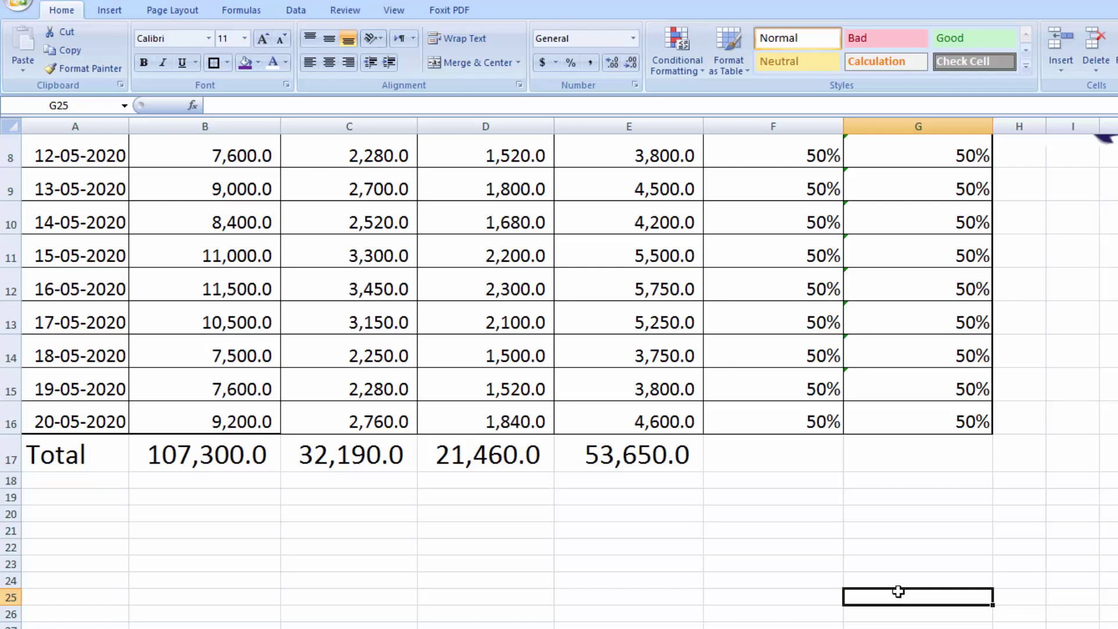
Step: Apply all borders and a thick box border to the total row cells A17:E17
{"action": "left_click_drag", "start_coordinate": [87, 455], "coordinate": [600, 467]}
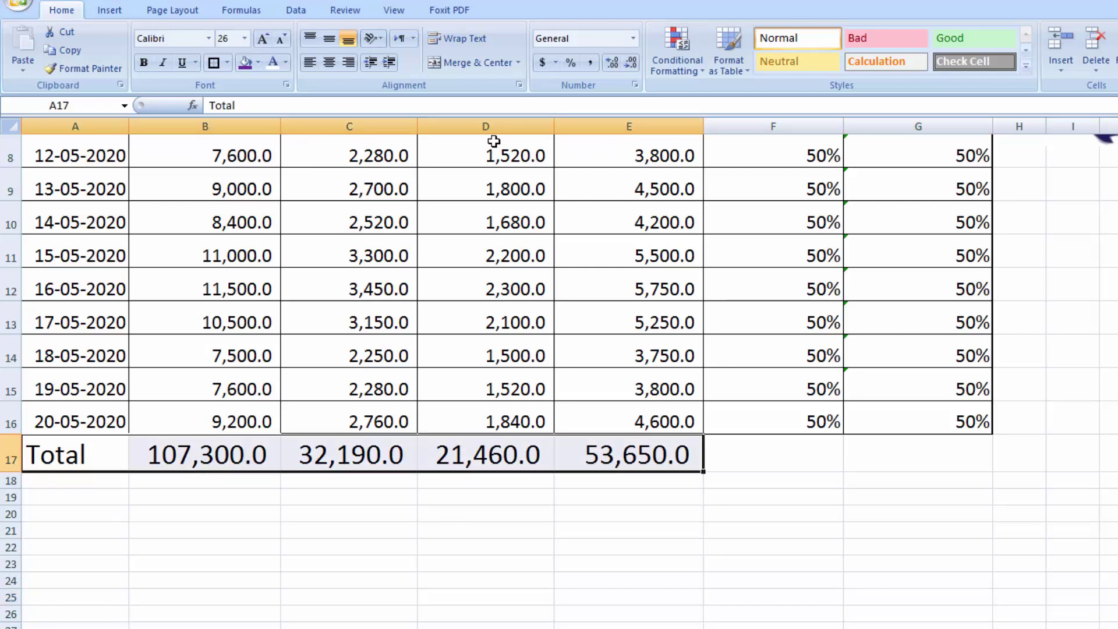
{"action": "left_click", "coordinate": [227, 62]}
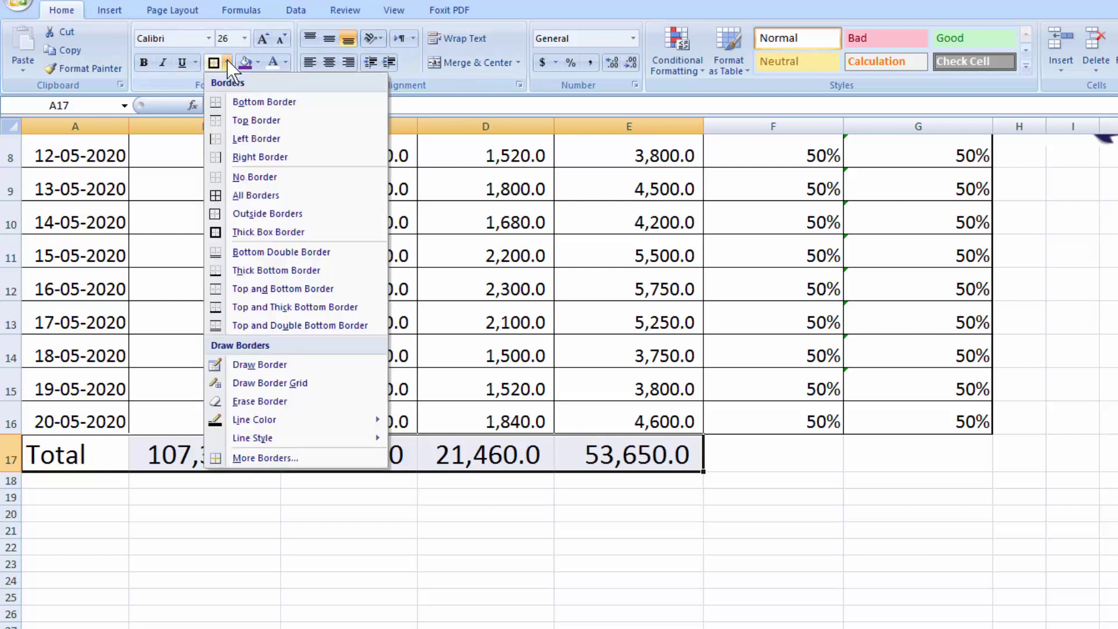
{"action": "left_click", "coordinate": [229, 194]}
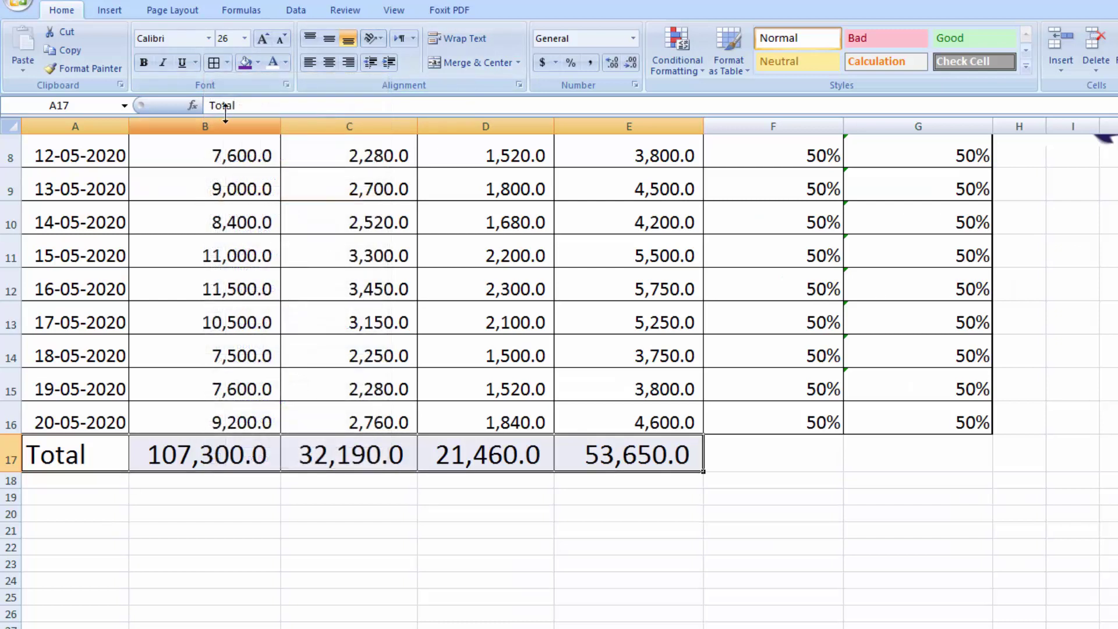
{"action": "left_click", "coordinate": [228, 68]}
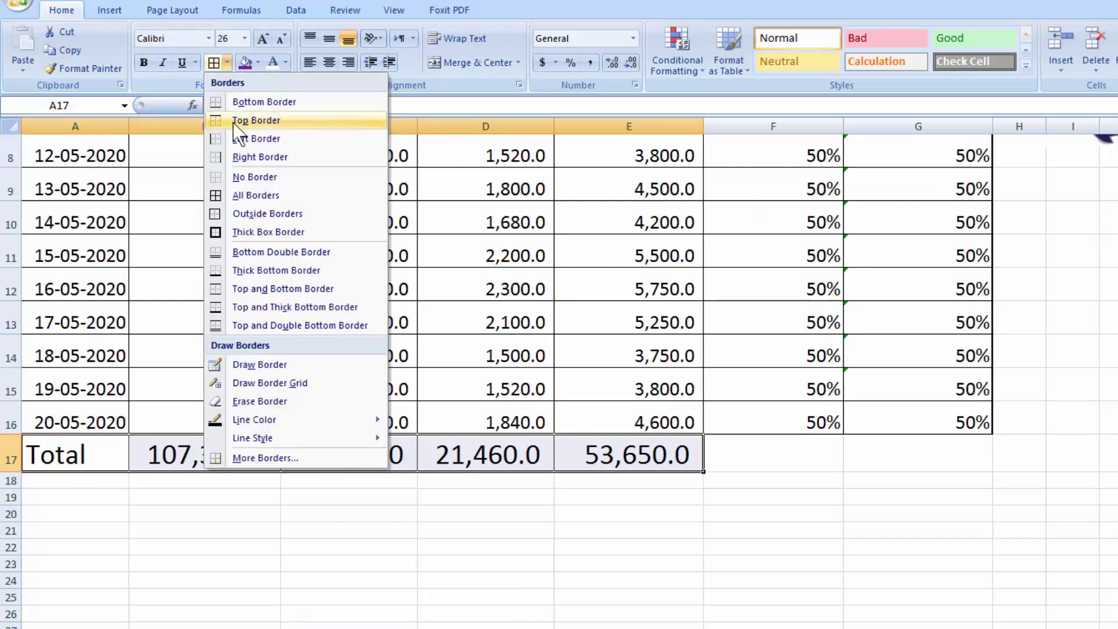
{"action": "left_click", "coordinate": [235, 233]}
{"action": "left_click", "coordinate": [862, 563]}
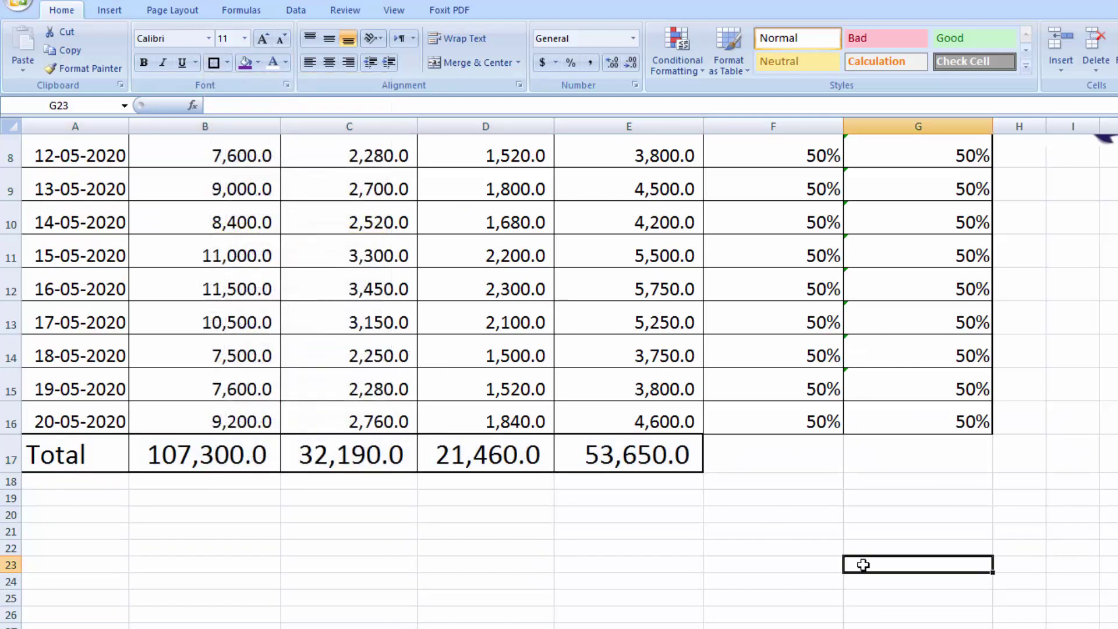
{"action": "scroll", "coordinate": [1073, 355], "scroll_direction": "up", "scroll_amount": 3}
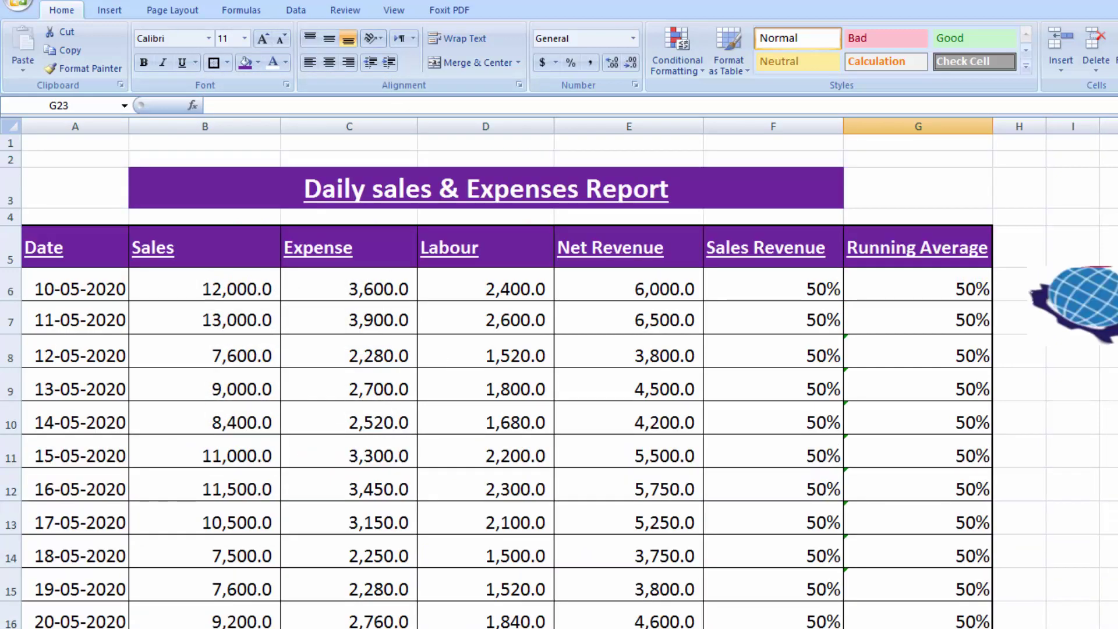